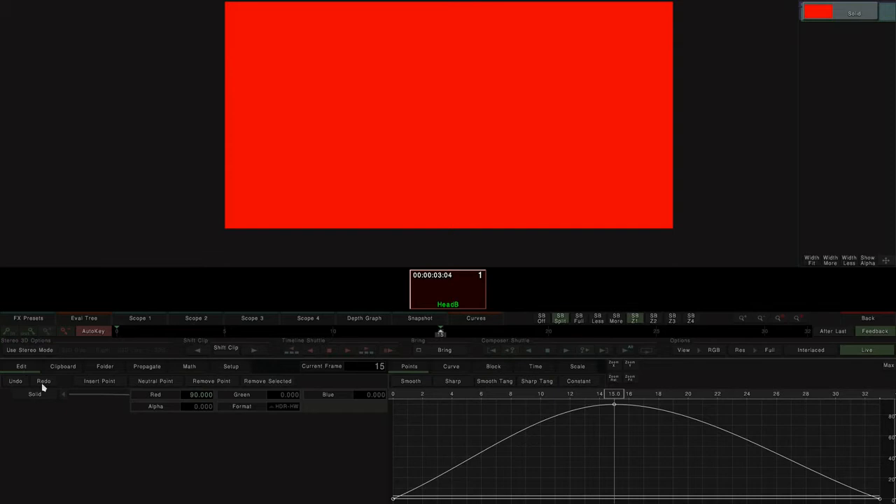
- Scrub the current frame to frames 8 and 10 to inspect the animated Red value of the Solid effect
left_click_drag(605, 394, 511, 402)
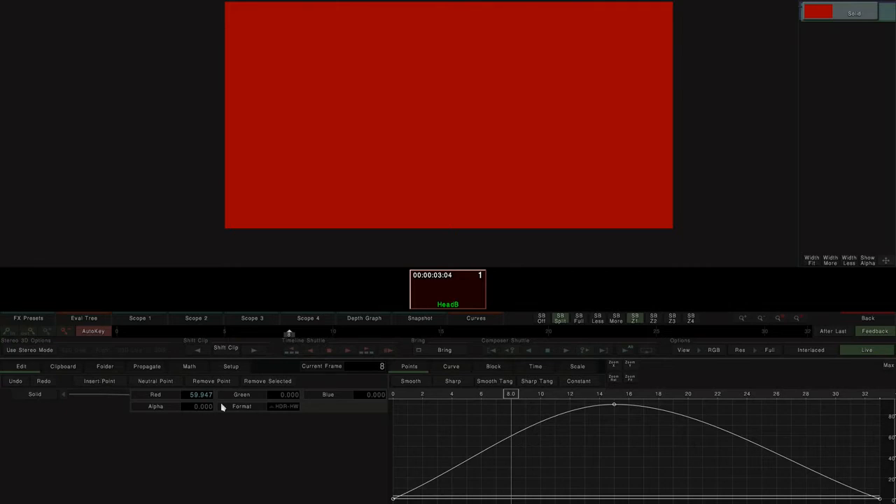
left_click(322, 395)
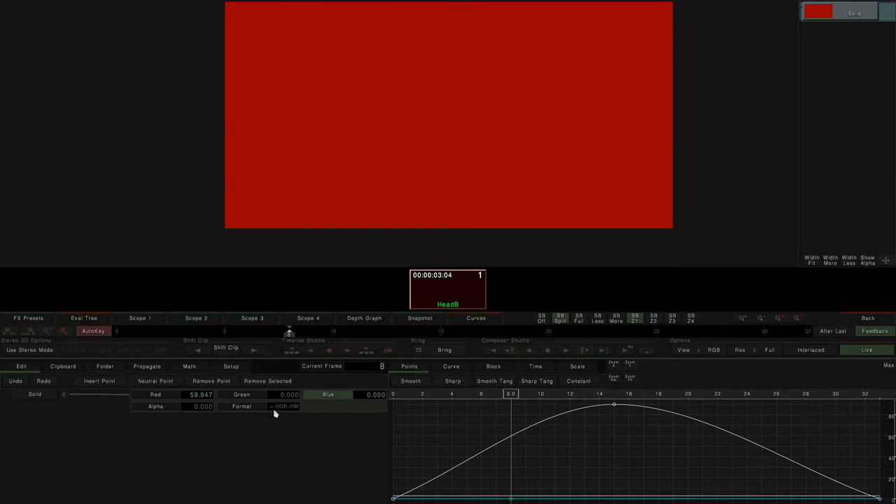
left_click_drag(507, 396, 540, 396)
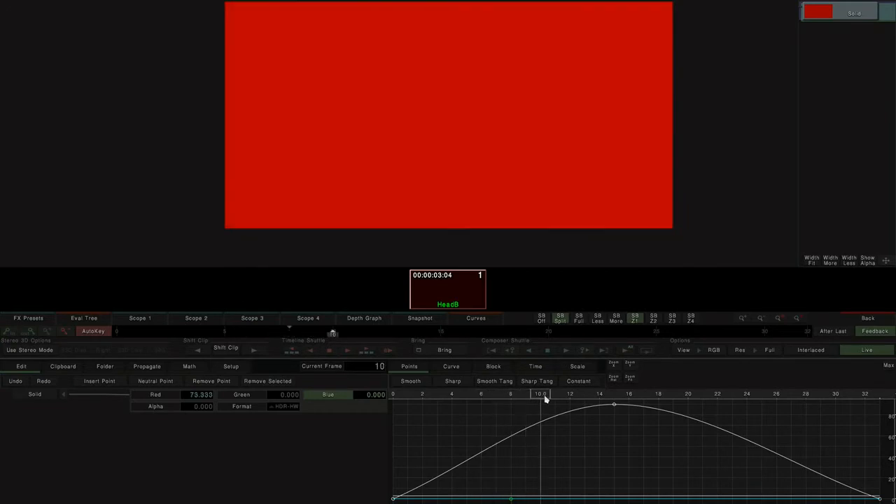
- Insert a neutral point on the Red curve at frame 10, then undo it twice
left_click(153, 396)
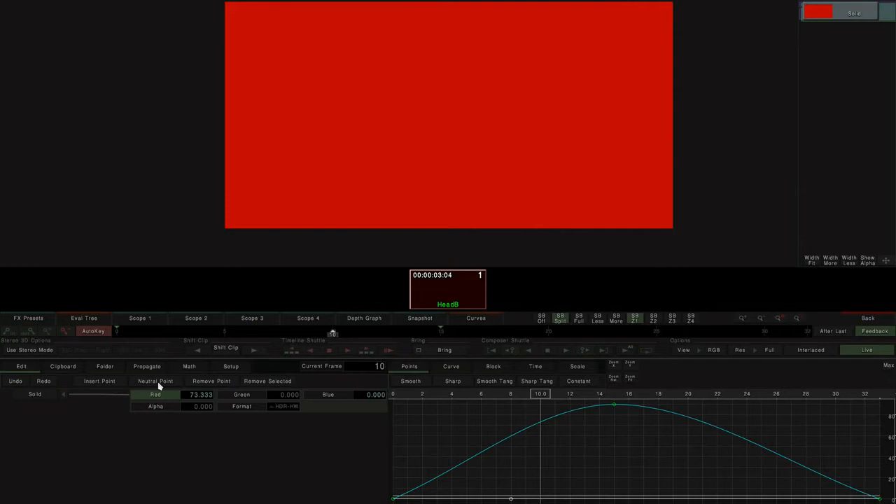
left_click(157, 382)
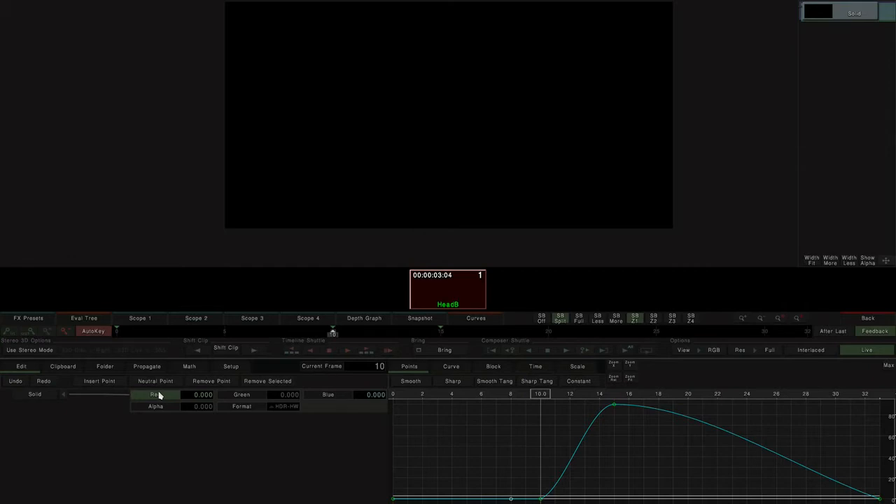
key("ctrl+z")
key("ctrl+z")
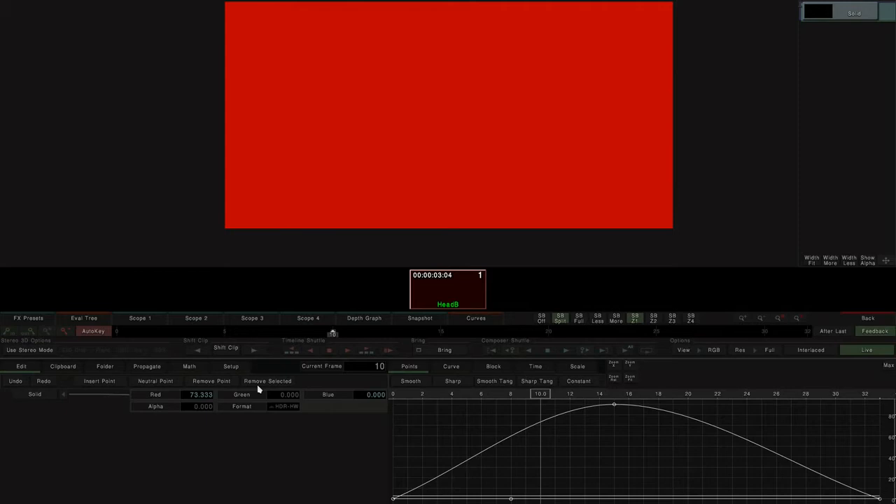
- Box-select keyframes on the Red curve around frame 8, remove the selected points, and undo the removal
left_click_drag(446, 431, 616, 503)
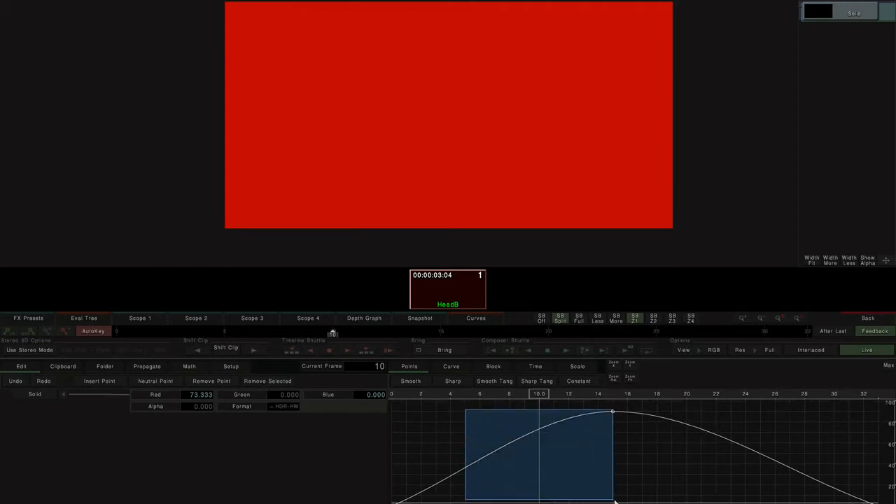
left_click(630, 367)
left_click(510, 396)
left_click_drag(482, 402, 660, 496)
left_click(260, 382)
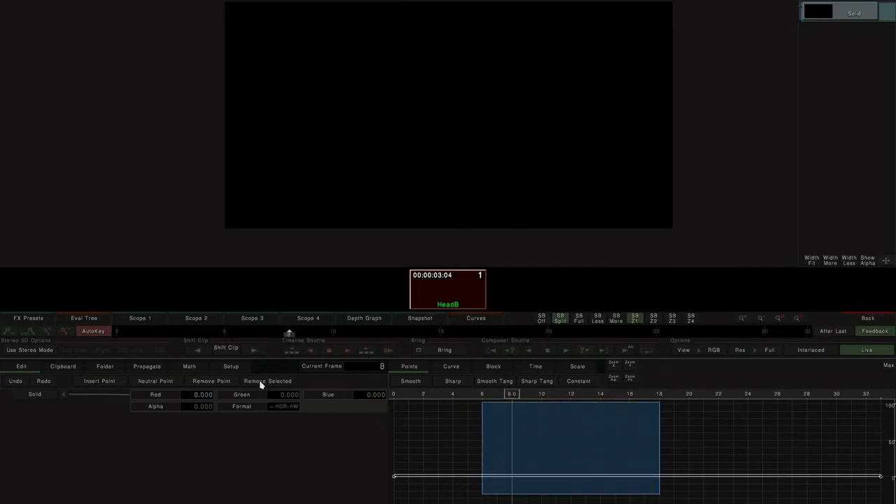
key("ctrl+z")
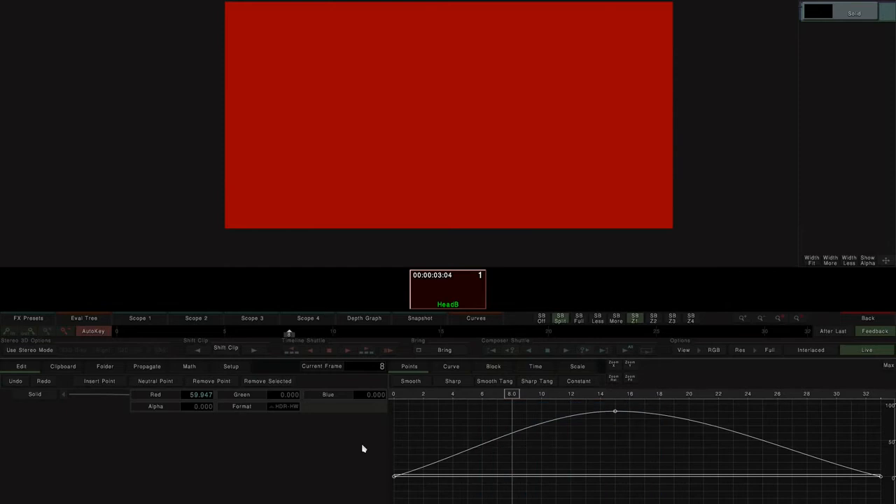
- Paste the Red curve into the Green channel from the clipboard options
left_click(66, 368)
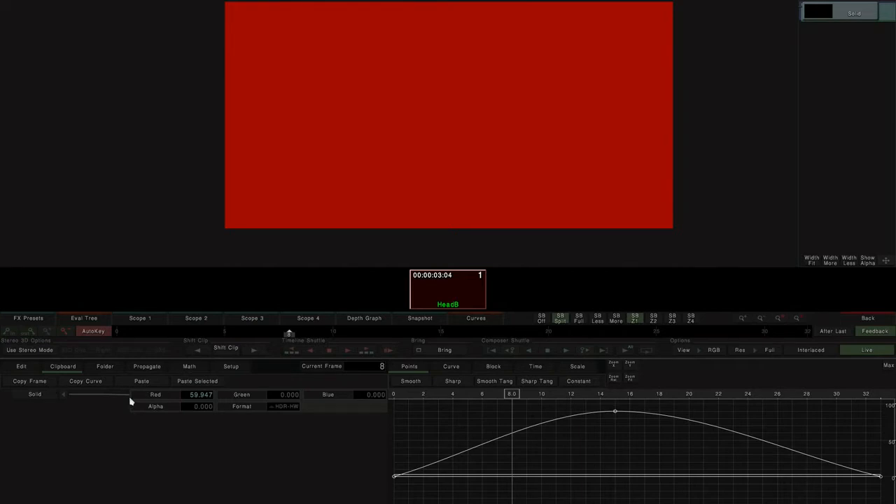
left_click(156, 396)
left_click(244, 396)
key("ctrl+v")
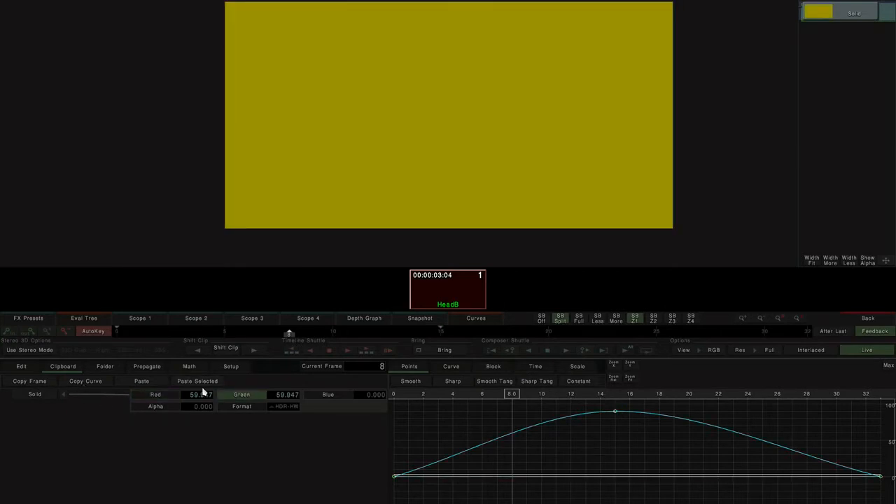
- Turn off AutoKey, try raising the Green value, and undo the change
left_click(93, 331)
left_click_drag(293, 400, 283, 375)
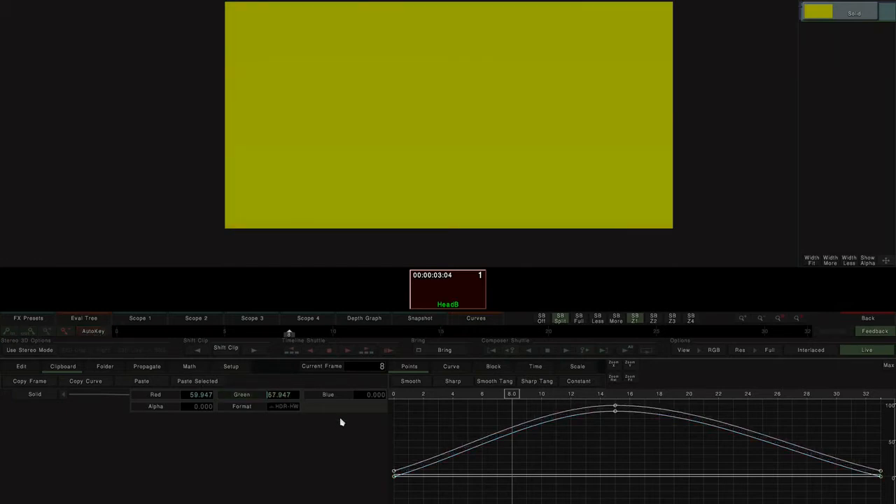
key("ctrl+z")
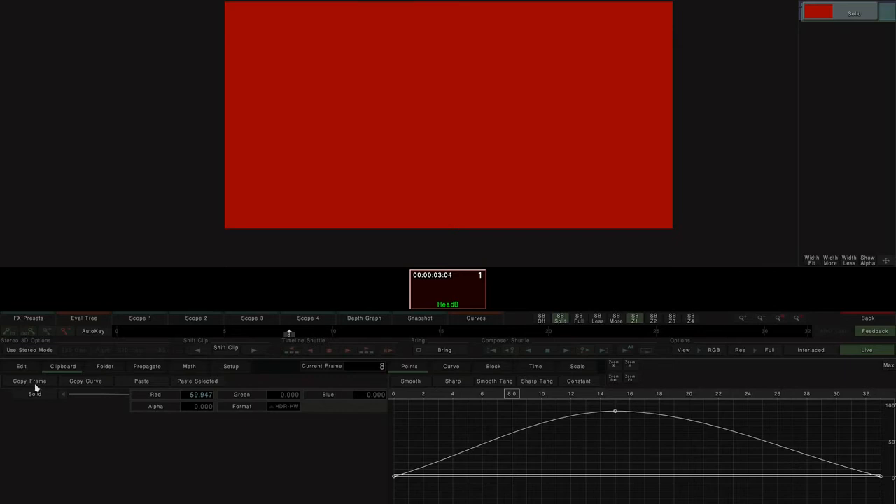
- Copy the Red keyframe value at frame 8 and paste it at frame 18
left_click(36, 385)
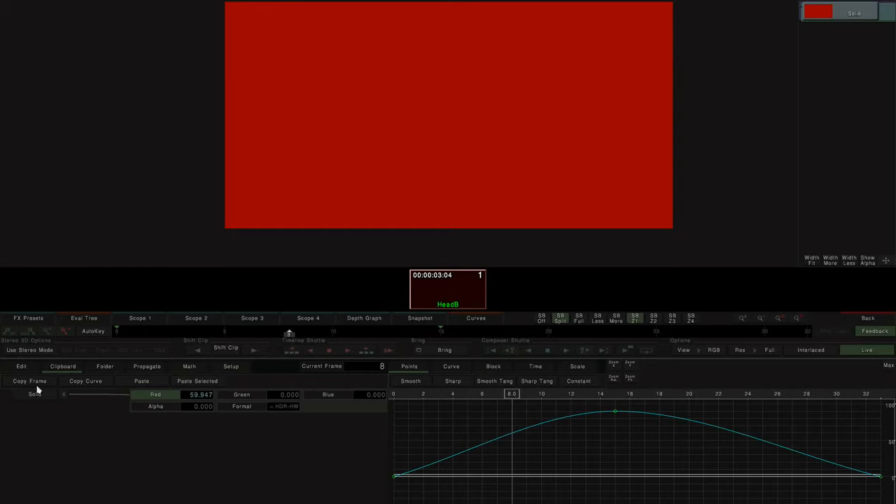
mouse_move(511, 394)
left_mouse_down()
mouse_move(486, 402)
mouse_move(510, 404)
left_mouse_up()
left_click(38, 383)
left_click_drag(511, 396, 660, 401)
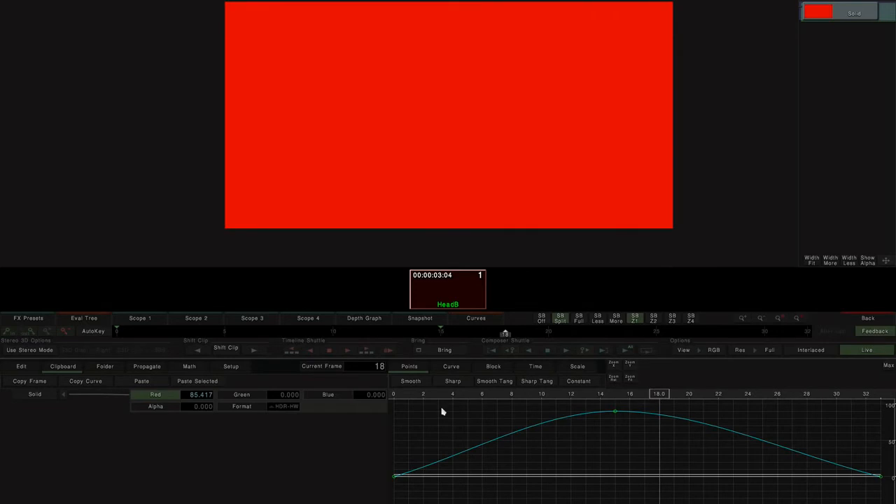
left_click(145, 382)
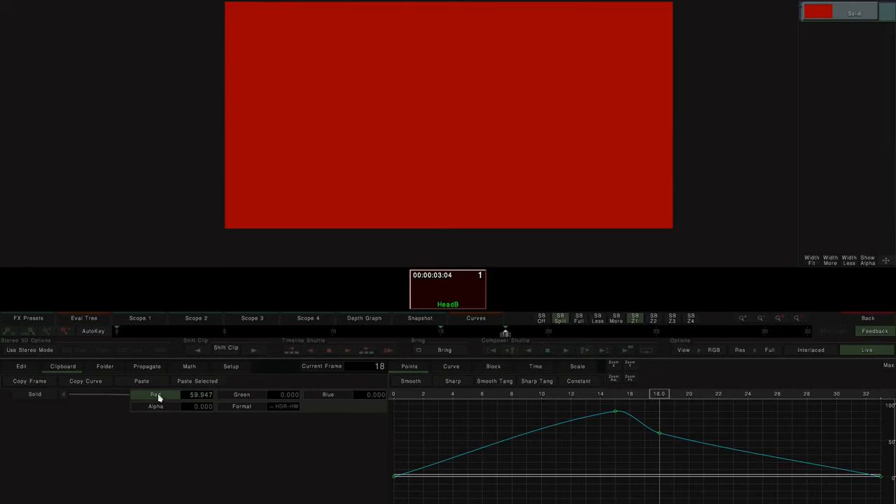
- Box-select and delete the pasted Red keyframe at frame 18
left_click_drag(690, 451, 648, 432)
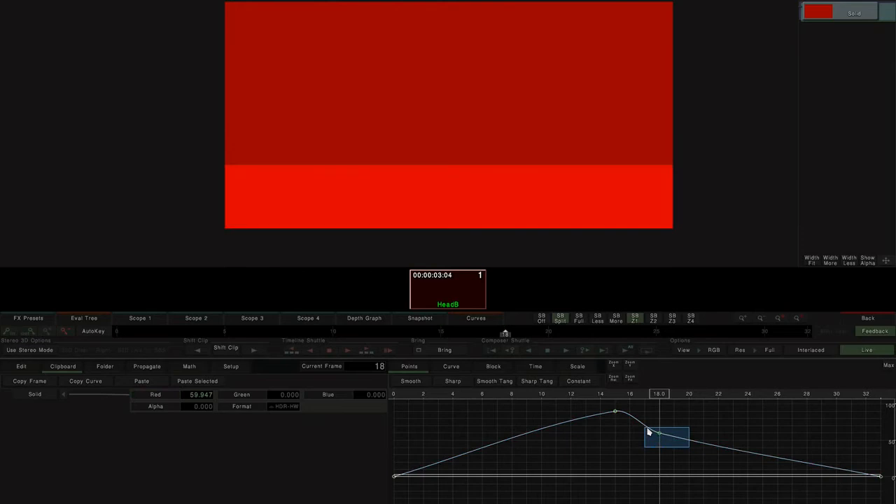
key("Delete")
- Browse the Folder and Propagate options, then exit the effect editor back to the timeline
left_click(103, 367)
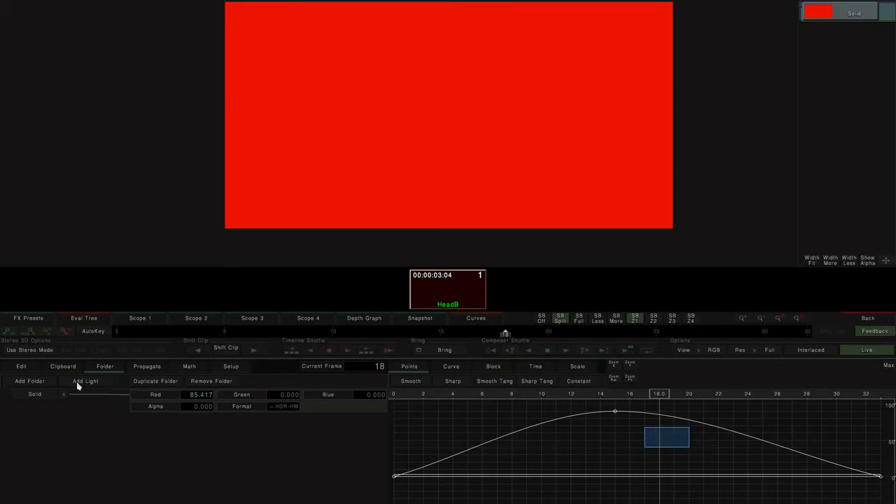
left_click(148, 369)
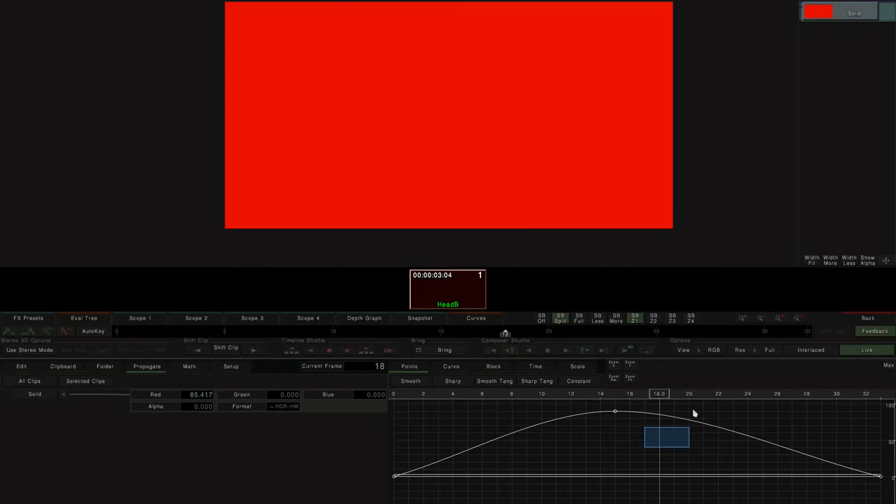
left_click(868, 318)
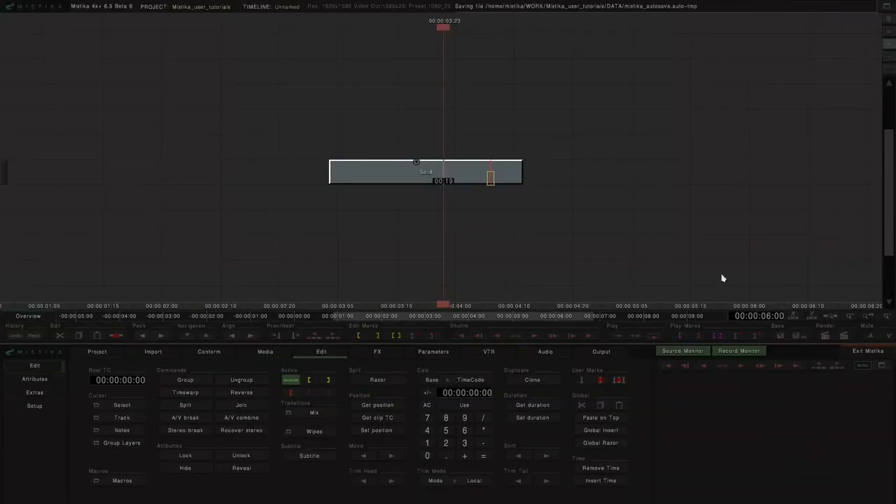
- Create new Solid effects from the FX panel and place one right after the original solid clip
left_click(377, 351)
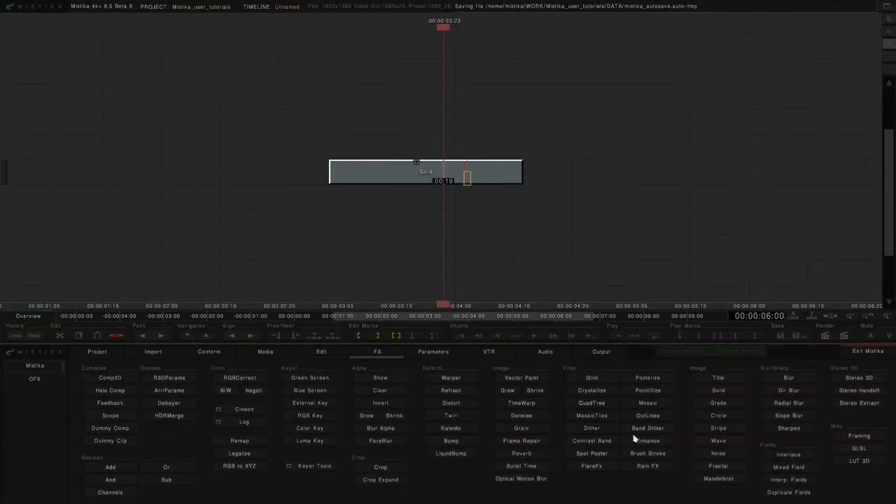
left_click(718, 392)
left_click(717, 392)
left_click(651, 143)
left_click(476, 146)
left_click_drag(476, 152, 664, 172)
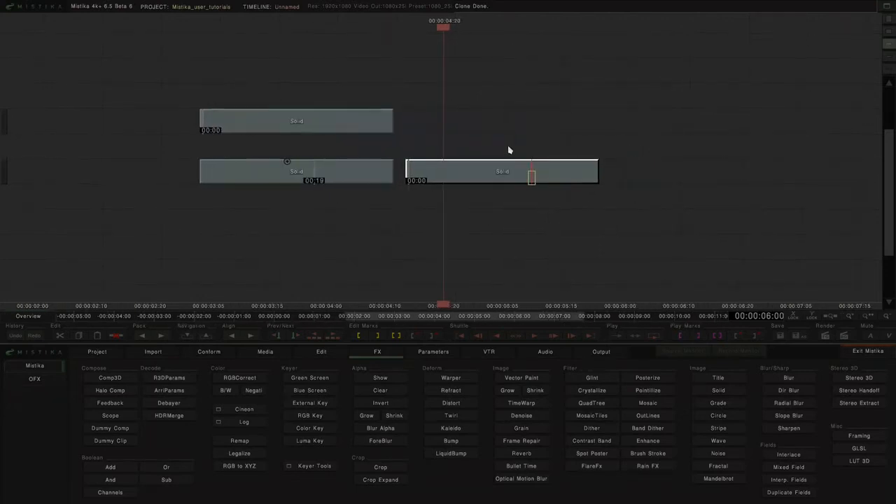
- Move the other new solid clip onto the same track after the second solid clip
left_click_drag(306, 121, 716, 173)
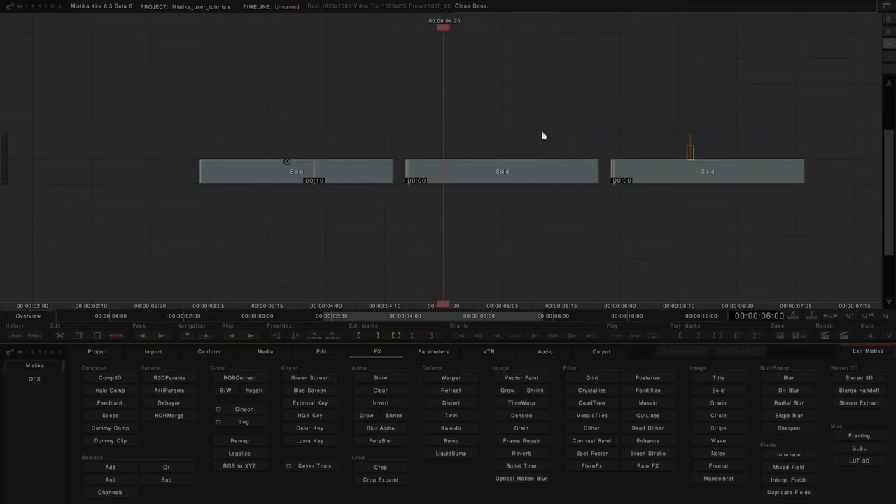
left_click_drag(455, 128, 578, 131)
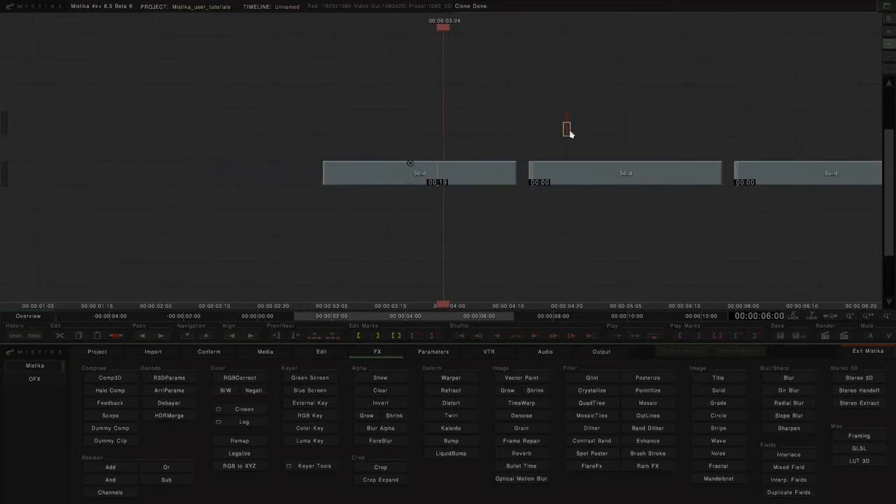
- Open the Record Monitor preview in the Edit panel and reposition the timeline view
left_click(330, 353)
left_click(742, 351)
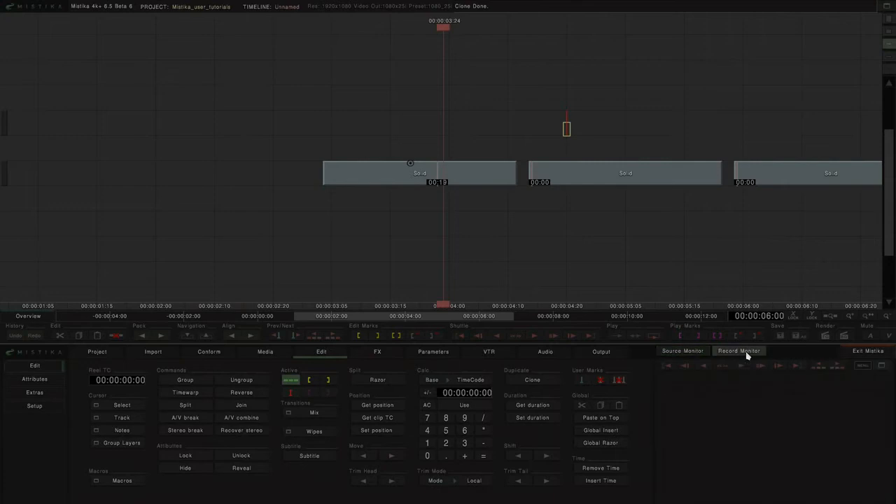
left_click(814, 394)
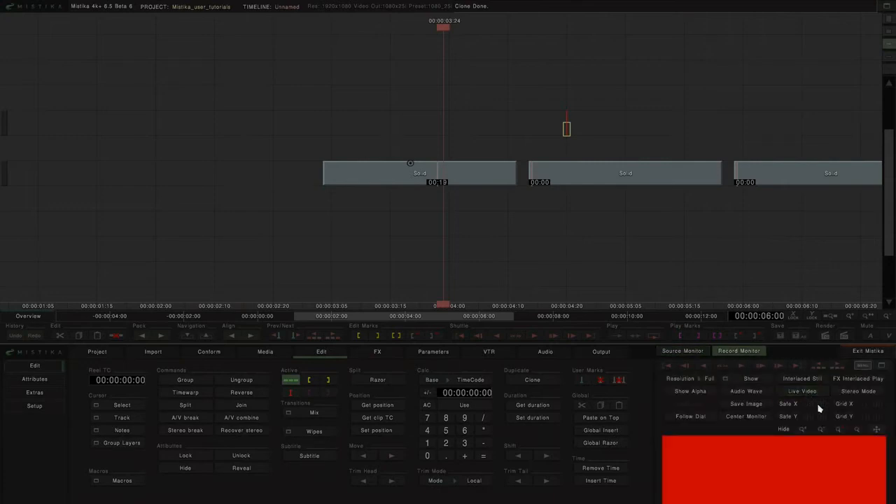
left_click(860, 365)
left_click_drag(444, 309, 414, 248)
left_click_drag(515, 230, 398, 225)
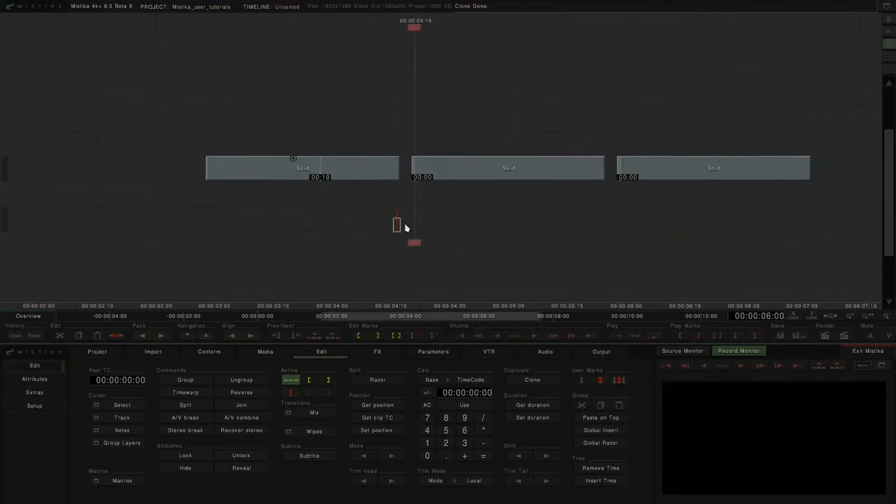
- Open the first solid clip's editor at frame 12 and select the Solid effect's Red, Green and Blue parameters for propagation
double_click(338, 175)
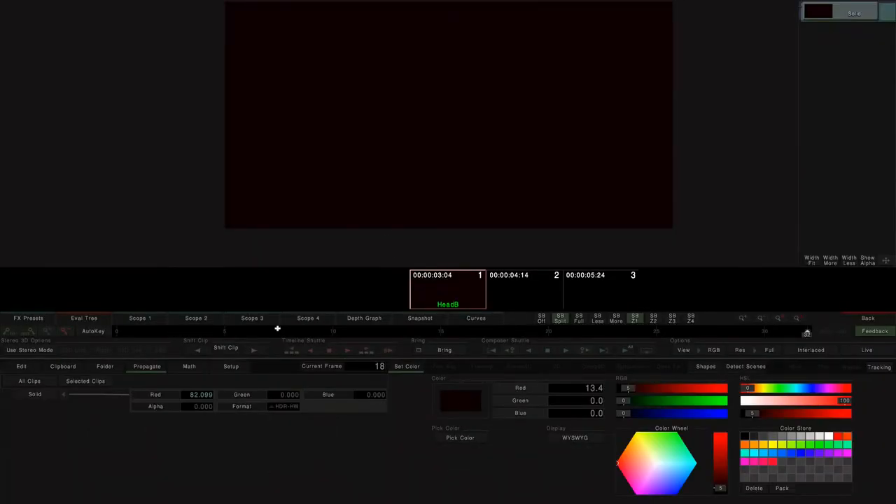
left_click_drag(802, 337, 376, 336)
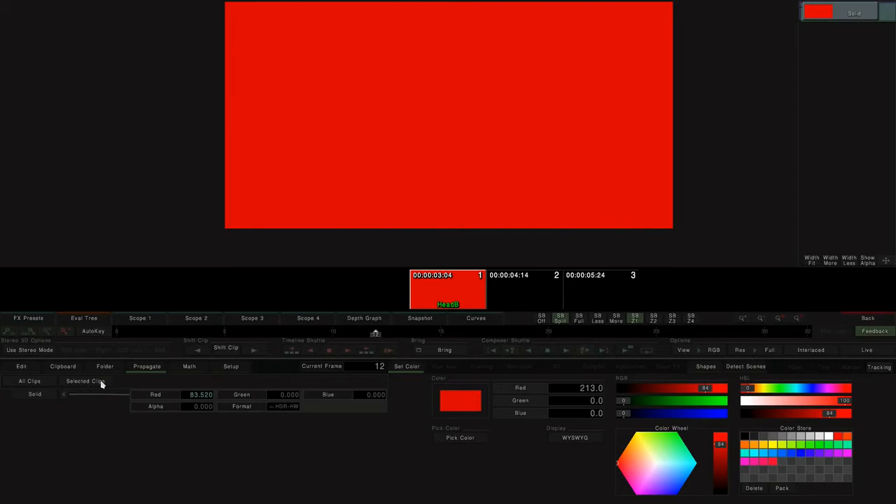
left_click(31, 396)
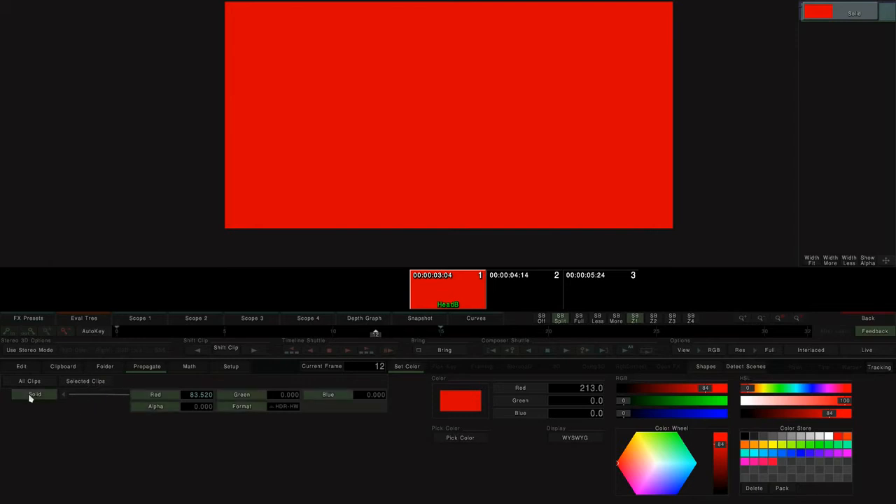
left_click(159, 399)
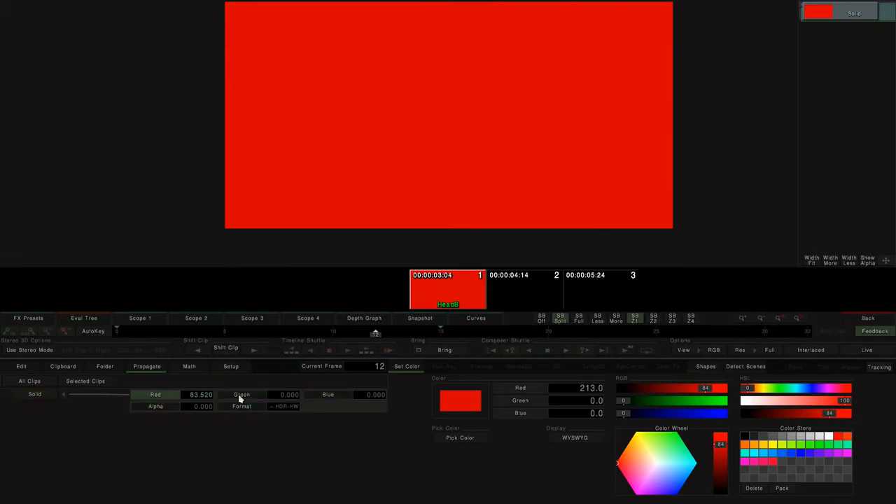
left_click(239, 399)
left_click(333, 399)
left_click(241, 399)
left_click(168, 401)
left_click(31, 394)
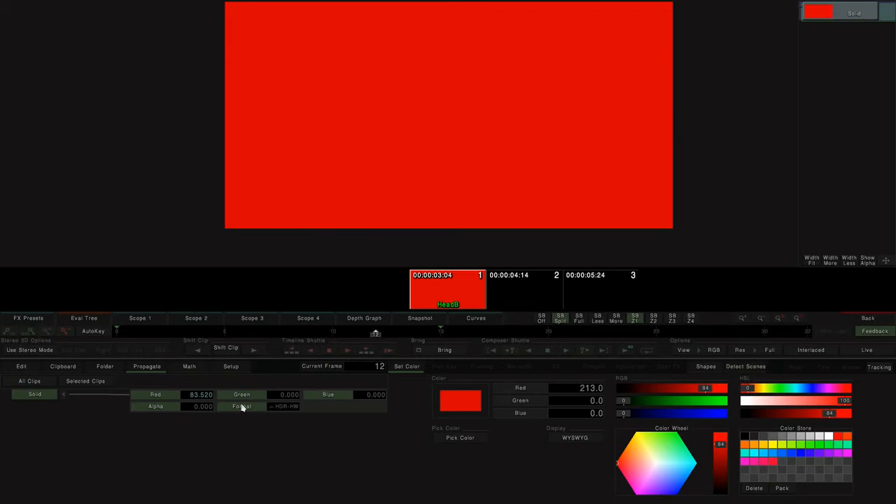
- Propagate the selected Solid parameters to all clips, confirm, and return to the timeline
left_click(36, 384)
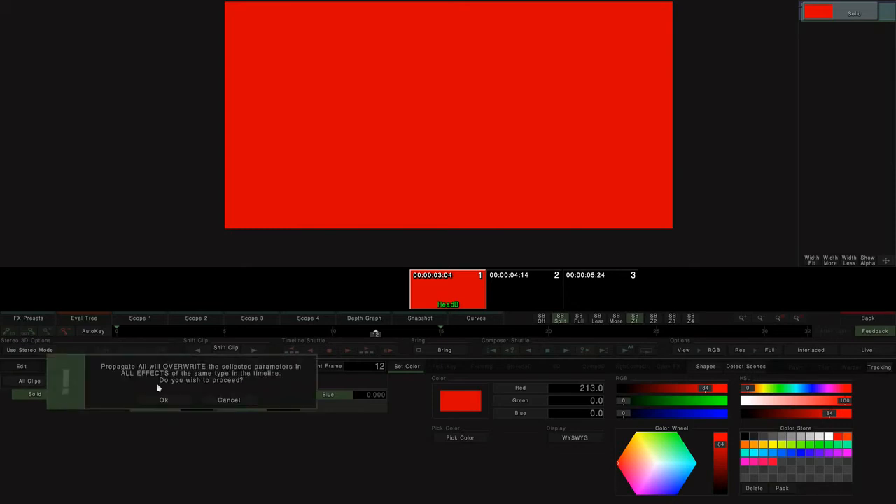
left_click(163, 400)
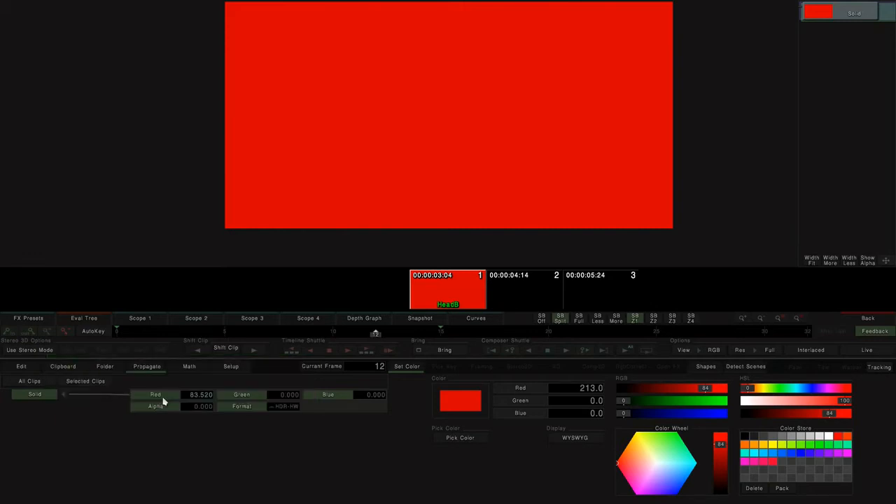
left_click(868, 319)
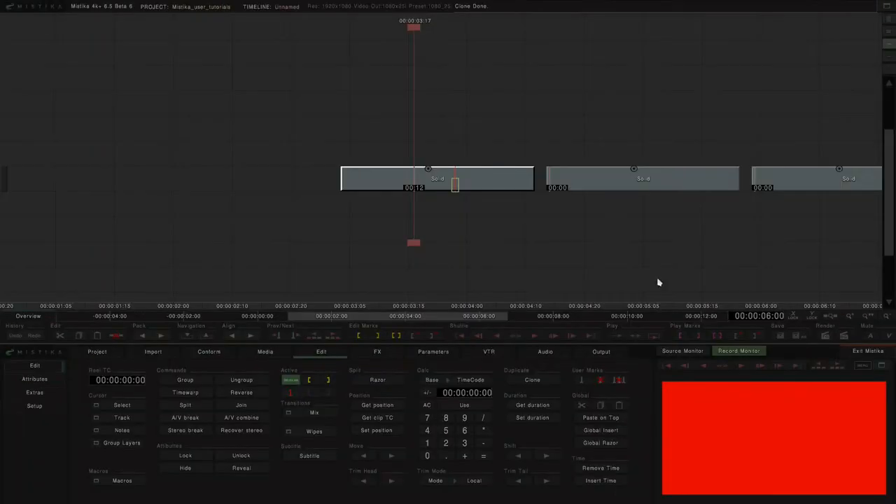
left_click_drag(696, 124, 233, 131)
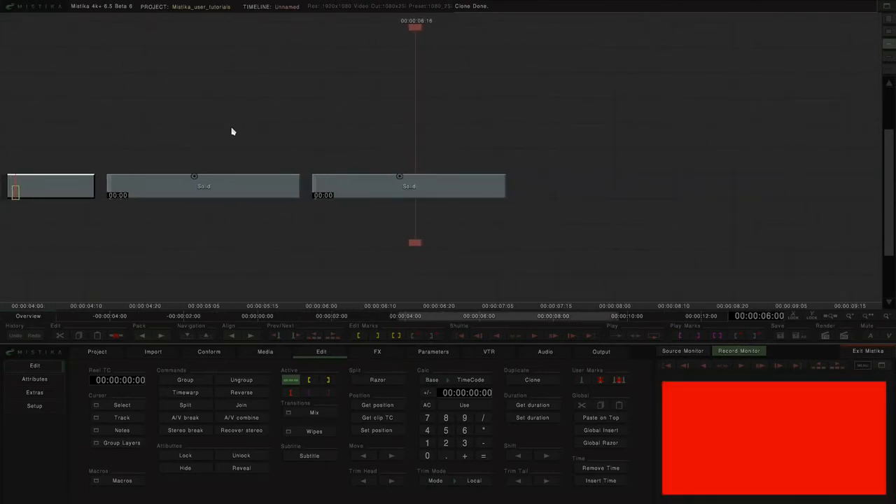
left_click(427, 145)
mouse_move(233, 131)
left_mouse_down()
mouse_move(422, 133)
mouse_move(203, 126)
mouse_move(497, 124)
mouse_move(406, 116)
mouse_move(474, 119)
left_mouse_up()
key("ctrl+z")
key("ctrl+z")
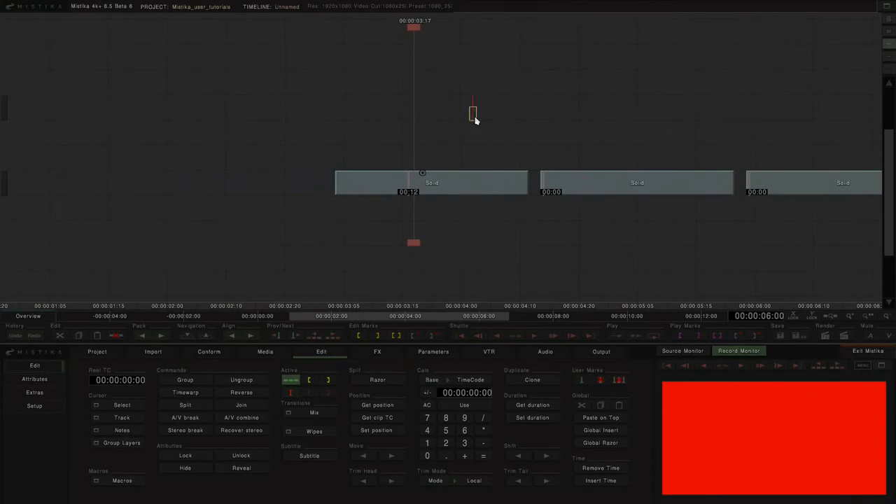
- Open the first solid clip's editor to inspect its Solid effect parameters, then return to the timeline
double_click(470, 192)
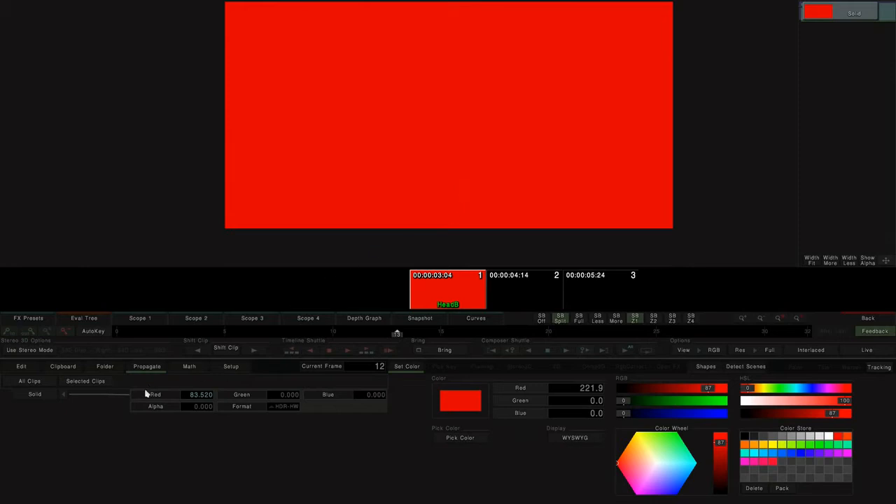
left_click(38, 396)
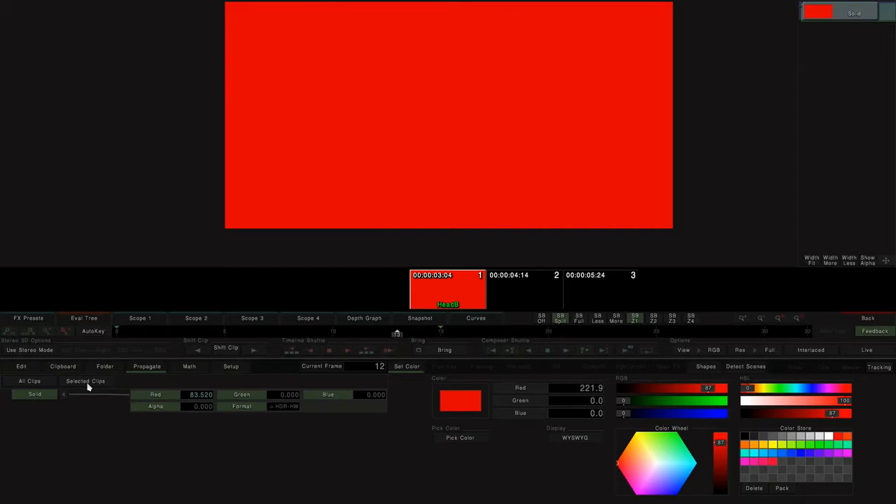
left_click(866, 318)
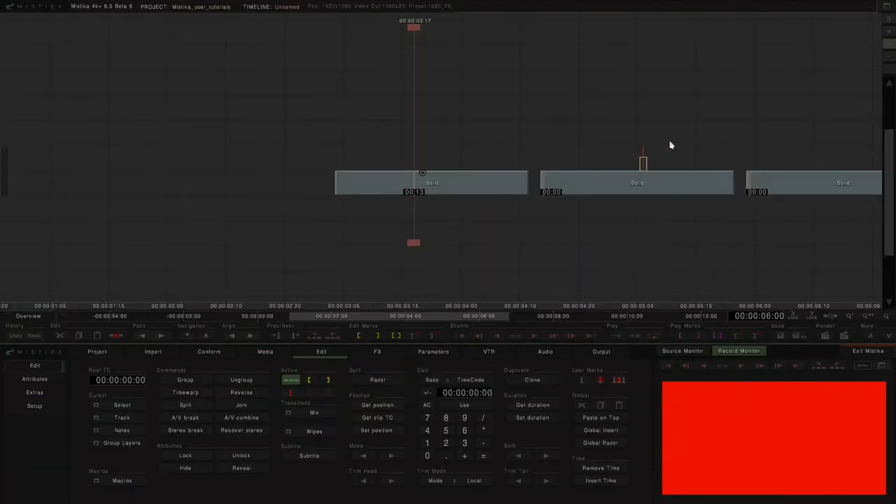
- Move the playhead to the second solid clip, open its editor to inspect the Solid effect, and return
left_click_drag(543, 145, 461, 144)
left_click(455, 189)
double_click(455, 190)
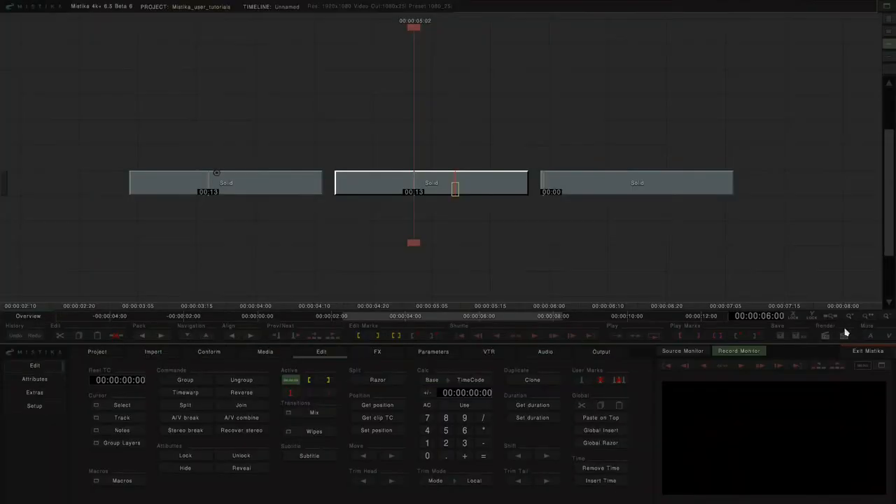
left_click(866, 320)
- Select the third and first solid clips, open the first clip's editor, and propagate its Solid parameters to the selected clips
left_click(602, 186)
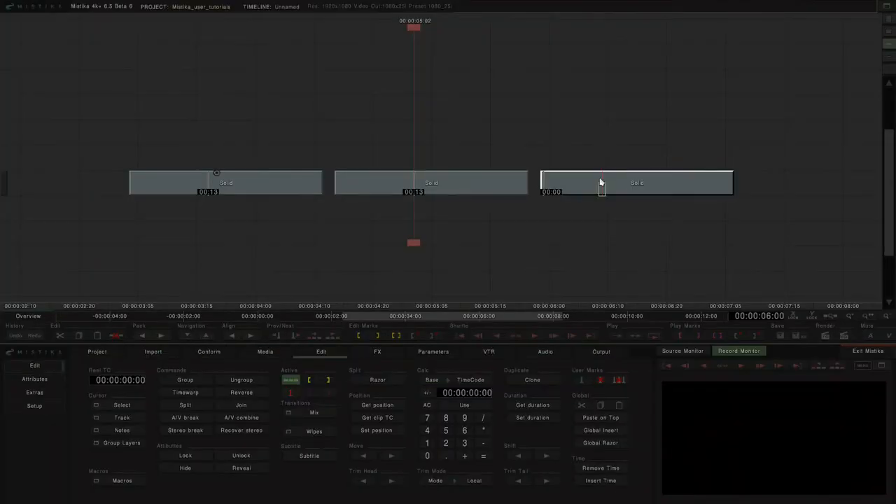
left_click(292, 185)
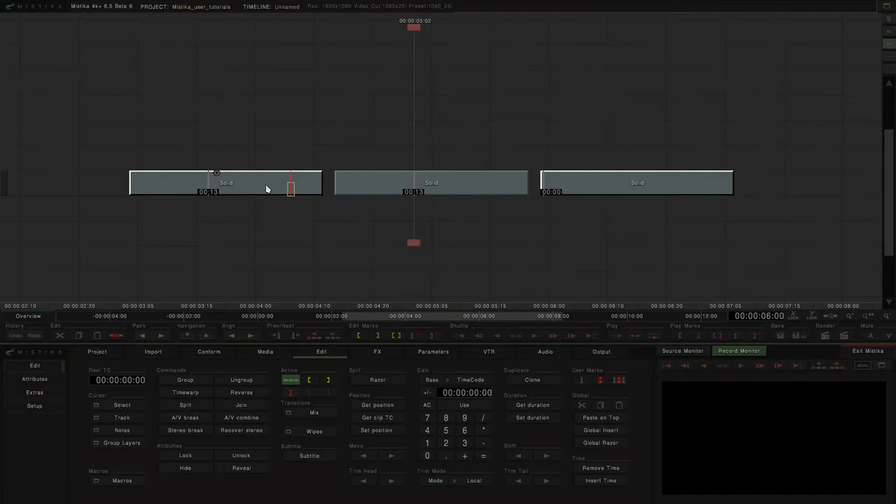
left_click(263, 162)
double_click(263, 176)
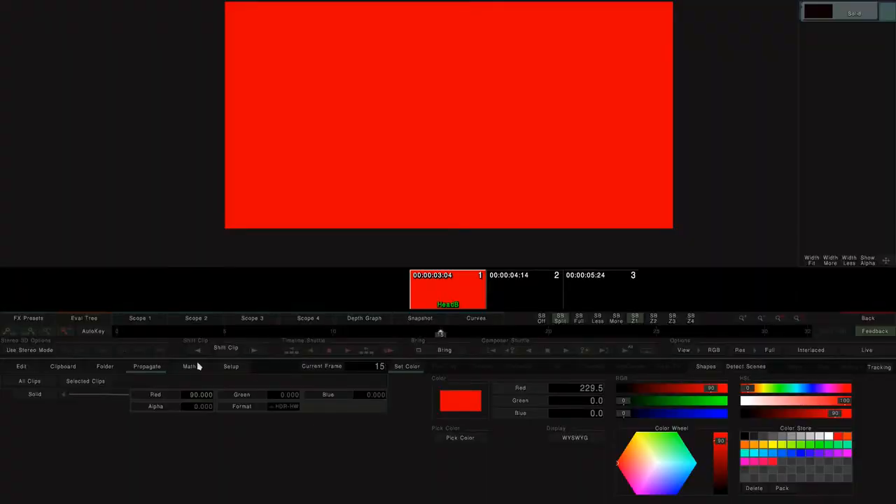
left_click(28, 398)
left_click(77, 389)
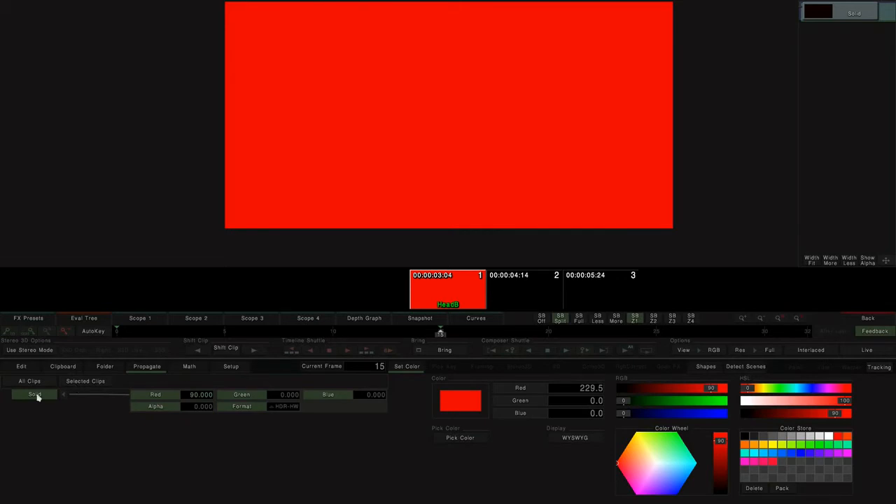
left_click(856, 318)
- Open the third solid clip's editor and apply the Math expression rand(100) to the Solid Red parameter, showing its curve
left_click_drag(424, 243, 802, 247)
left_click_drag(817, 147, 770, 139)
left_click_drag(795, 245, 704, 245)
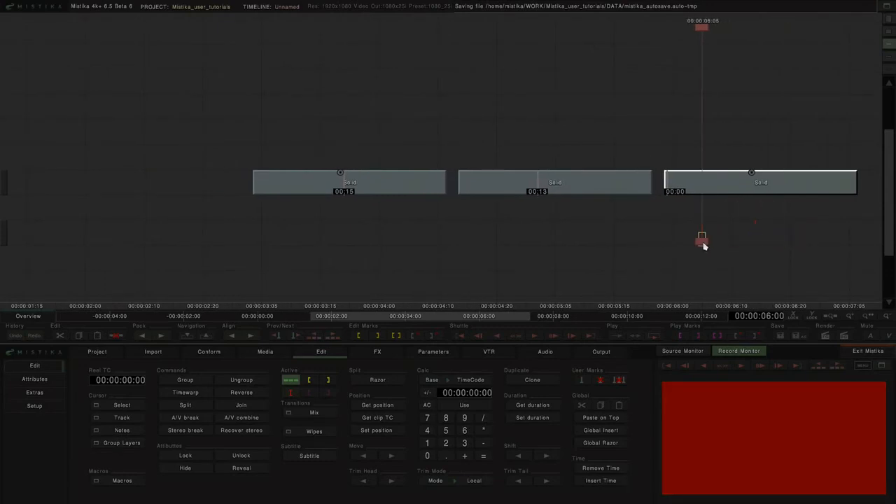
double_click(704, 189)
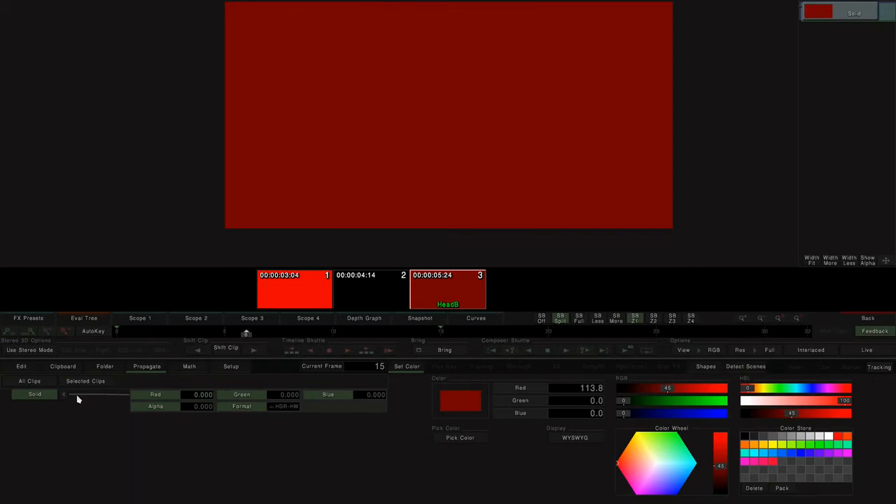
left_click(188, 367)
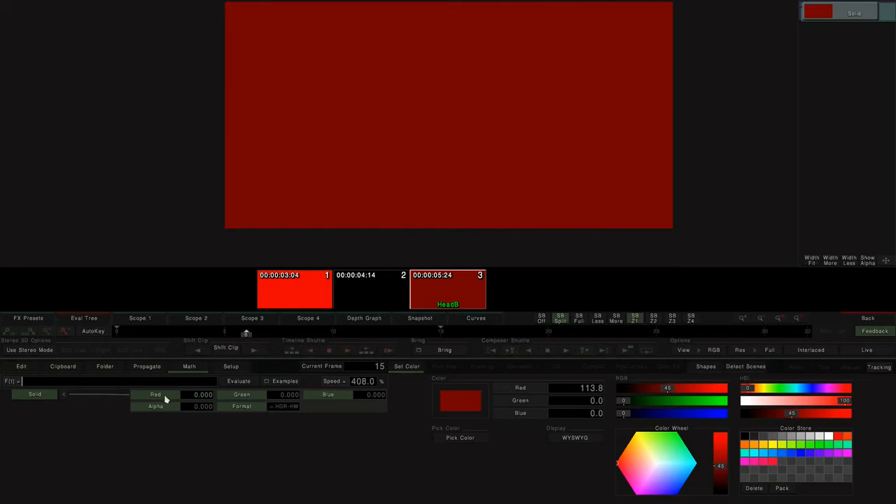
type("rand(100)")
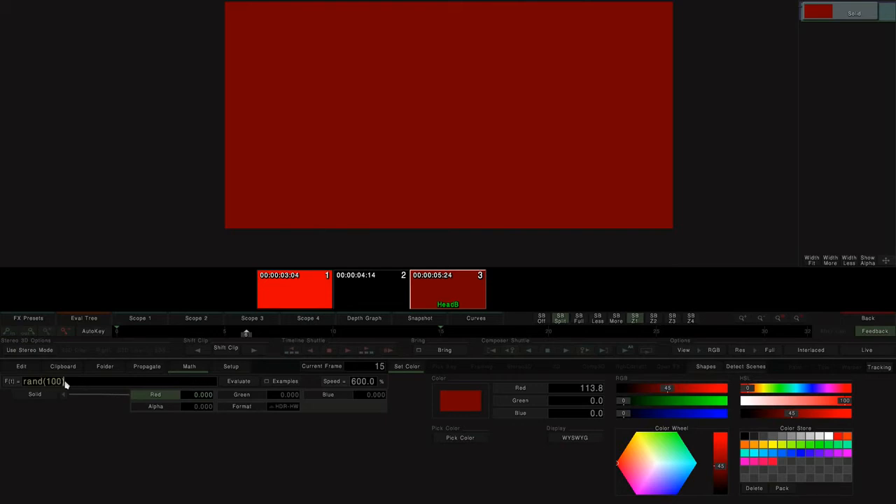
left_click(151, 398)
left_click(485, 319)
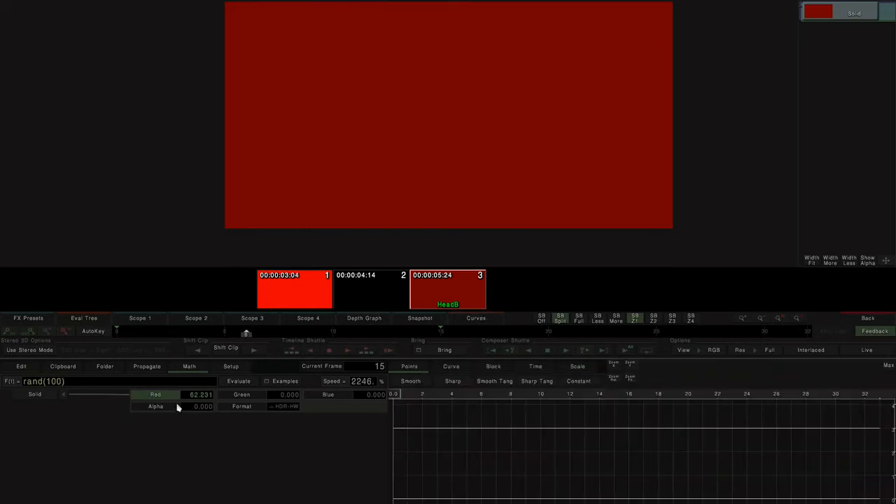
left_click(631, 379)
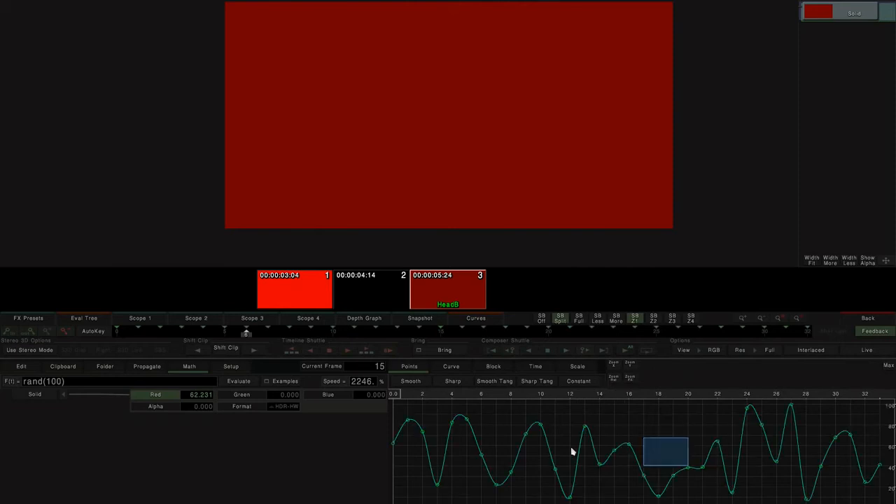
- Scrub to frame 3 and browse the list of Math expression examples
left_click_drag(248, 334, 183, 331)
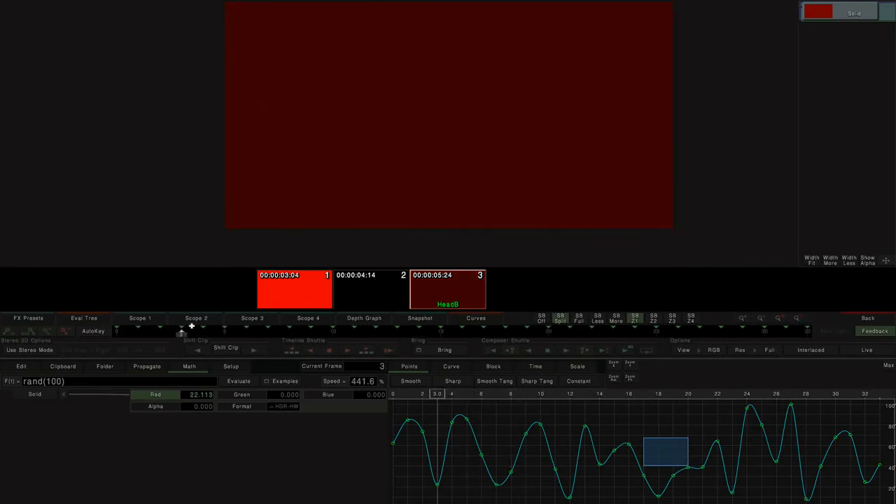
left_click_drag(76, 382, 23, 382)
left_click(85, 384)
left_click(268, 382)
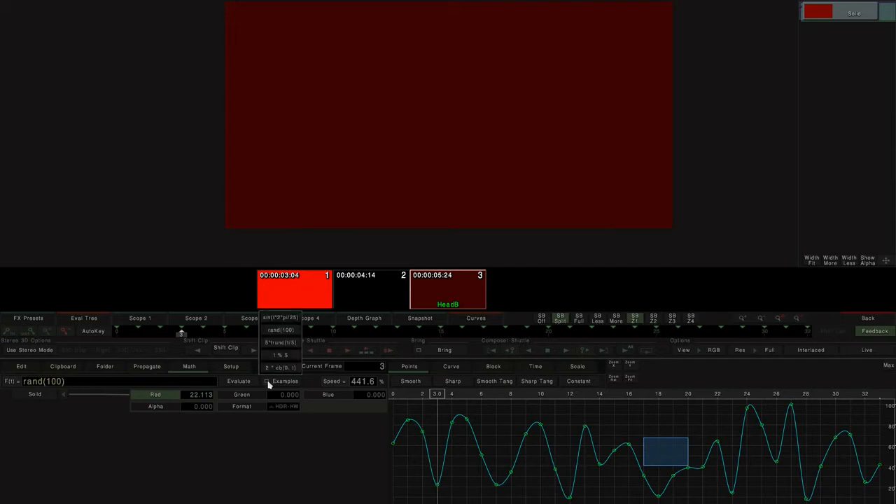
left_click(268, 384)
- Turn off Constraint X in the curve editor's Setup options and pan the Red curve graph to frame 0
left_click(233, 368)
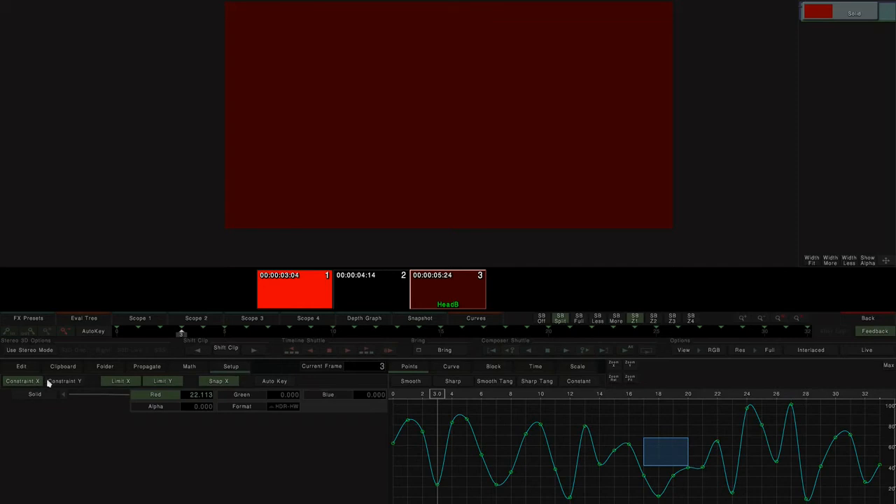
left_click(9, 386)
left_click(411, 435)
left_click_drag(408, 420, 552, 425)
left_click(10, 389)
left_click(26, 385)
left_click(72, 387)
left_click(73, 387)
left_click_drag(510, 443, 469, 475)
mouse_move(649, 425)
left_mouse_down()
mouse_move(561, 425)
mouse_move(640, 428)
left_mouse_up()
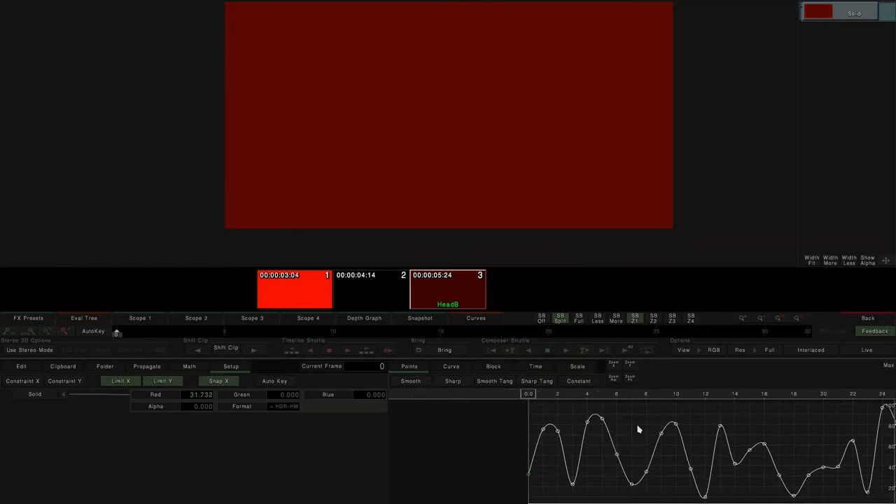
- Try dragging the curve's first key before frame 0 with Limit X disabled, then return it and re-enable Limit X
mouse_move(531, 481)
left_mouse_down()
mouse_move(506, 480)
mouse_move(540, 480)
mouse_move(516, 481)
left_mouse_up()
left_click(137, 384)
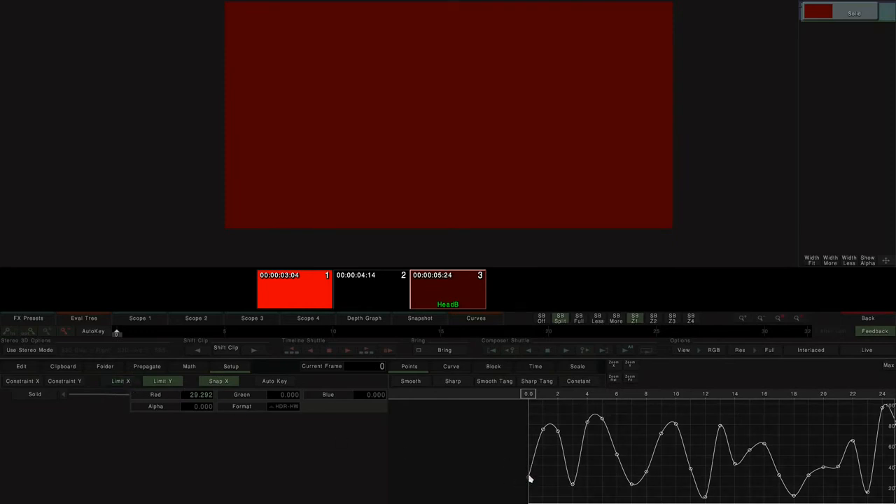
left_click_drag(529, 478, 456, 484)
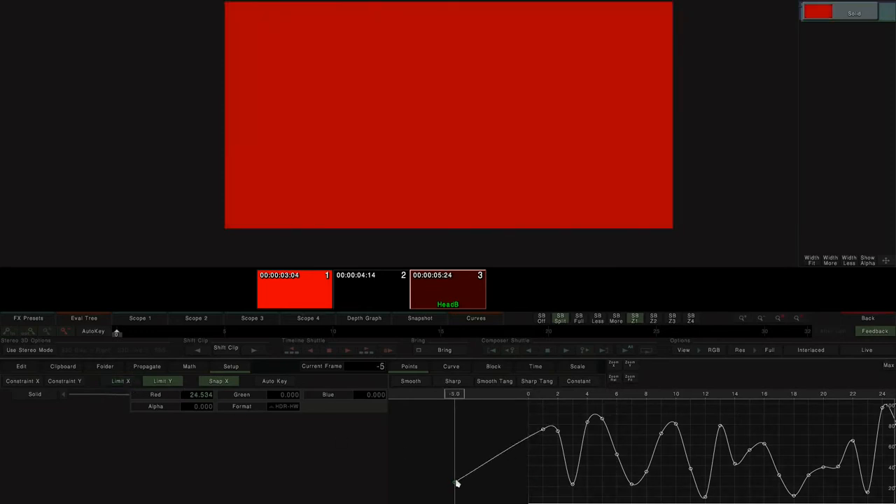
left_click_drag(457, 483, 529, 480)
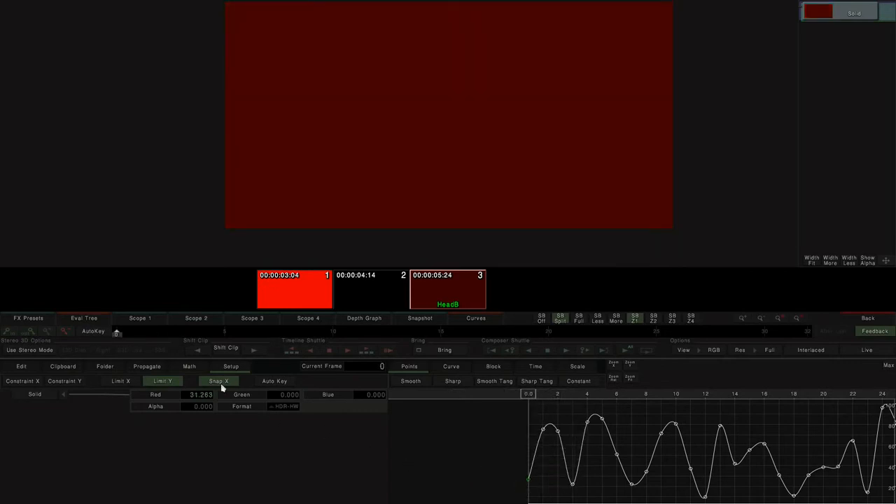
left_click(121, 383)
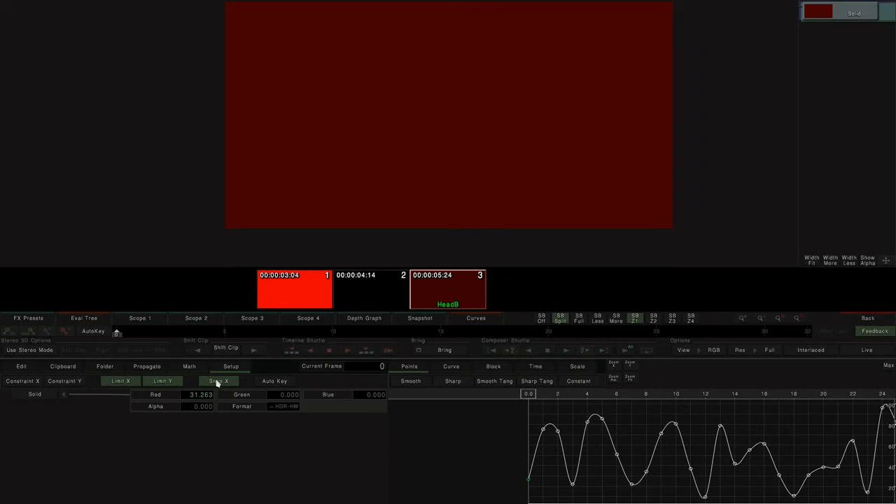
- Lower the Red curve's key near frame 2 and switch on Auto Key
left_click(564, 434)
mouse_move(566, 434)
left_mouse_down()
mouse_move(573, 437)
mouse_move(562, 438)
left_mouse_up()
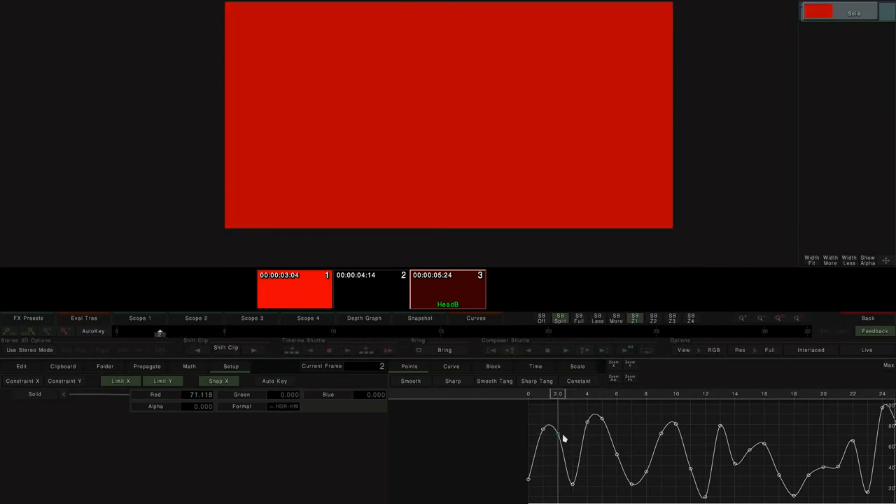
left_click(277, 382)
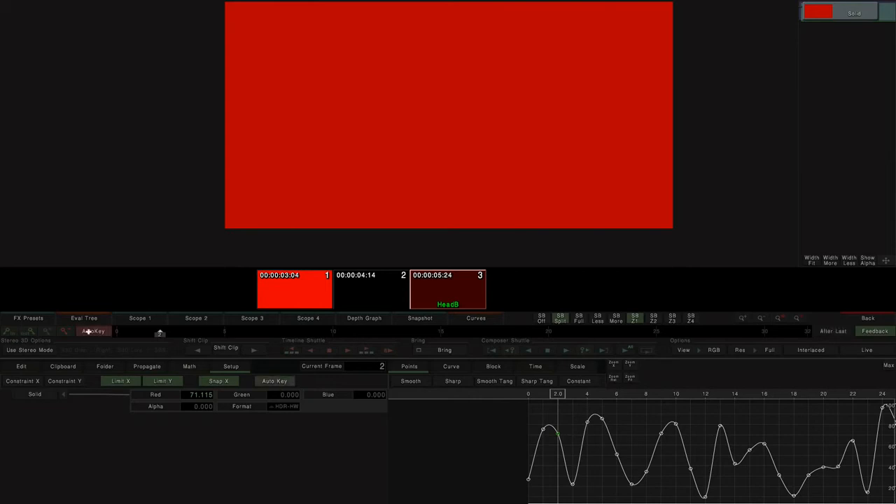
left_click(272, 383)
left_click(272, 384)
left_click(272, 383)
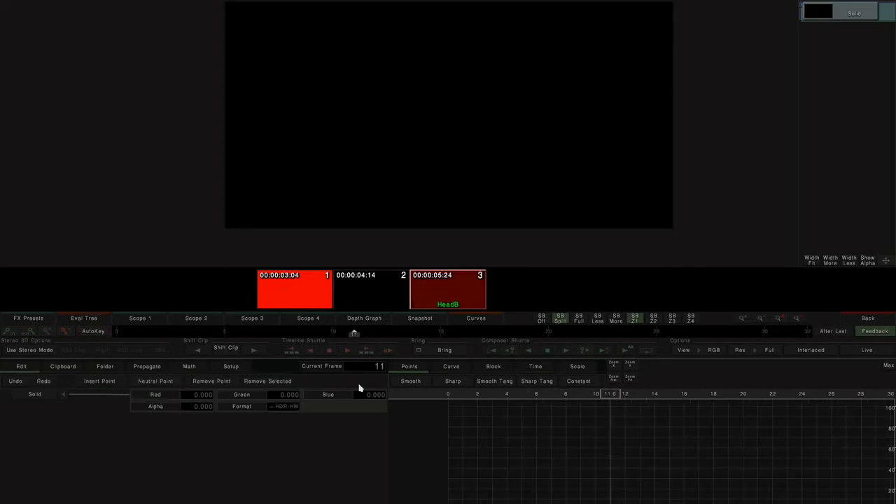
- Select the Solid Red parameter in the Edit tab, go to frame 12 with AutoKey on, and keyframe Red at 93
left_click(361, 368)
left_click(43, 396)
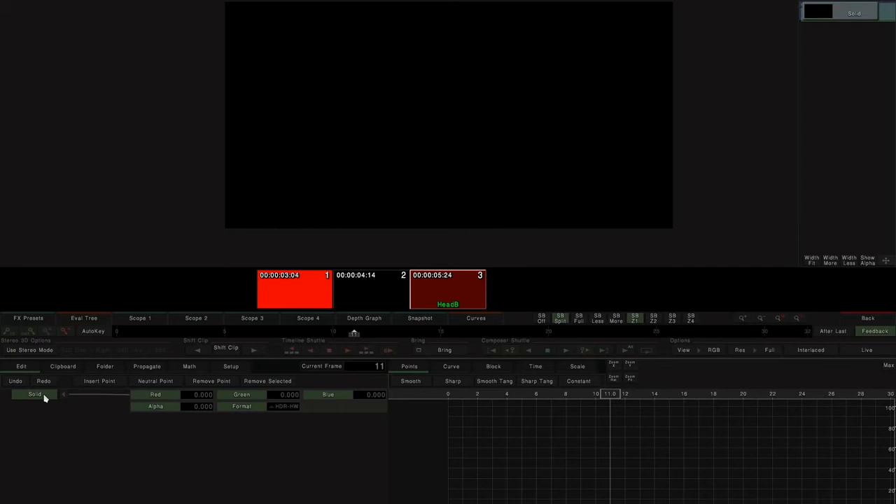
left_click_drag(587, 398, 406, 396)
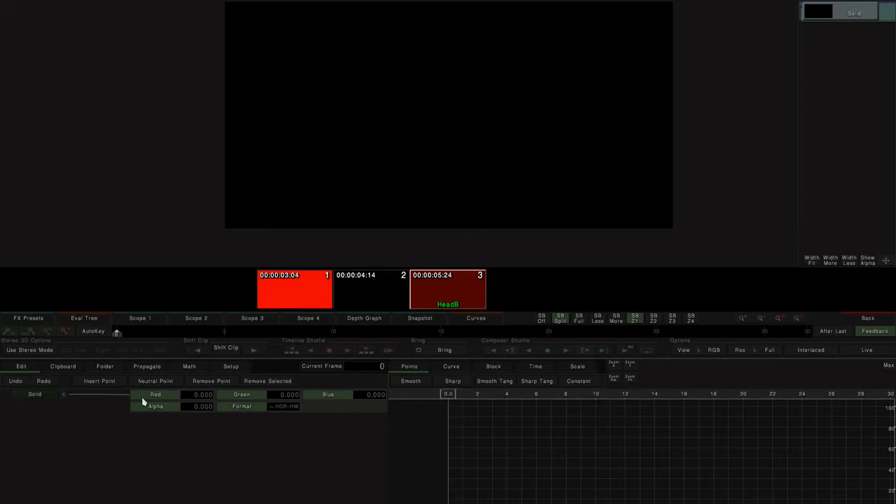
left_click(161, 396)
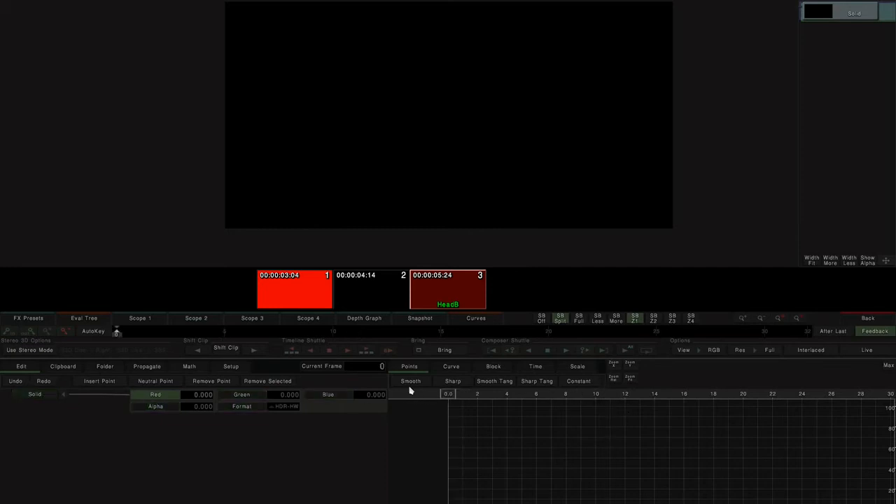
left_click(628, 365)
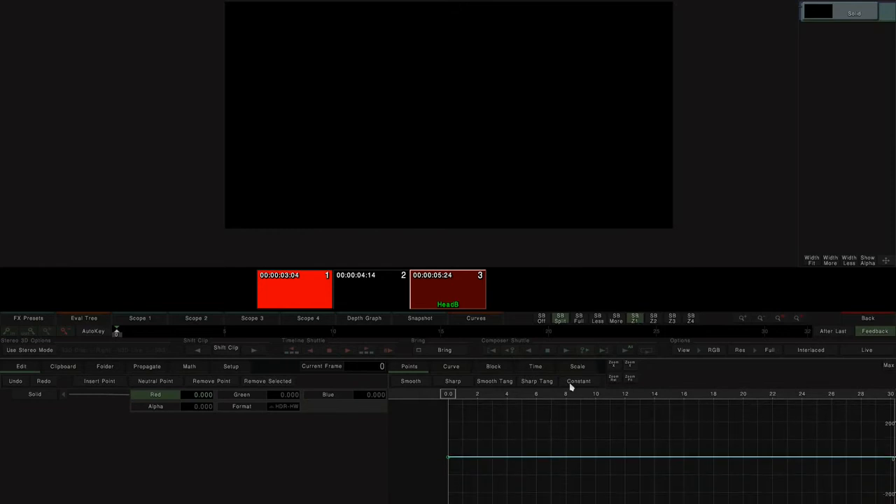
left_click_drag(449, 397, 623, 394)
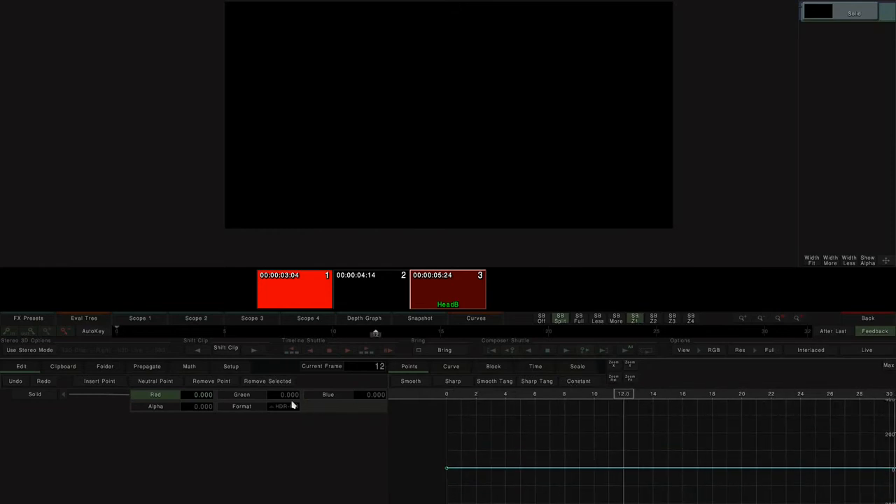
left_click(87, 330)
left_click_drag(200, 398, 252, 1)
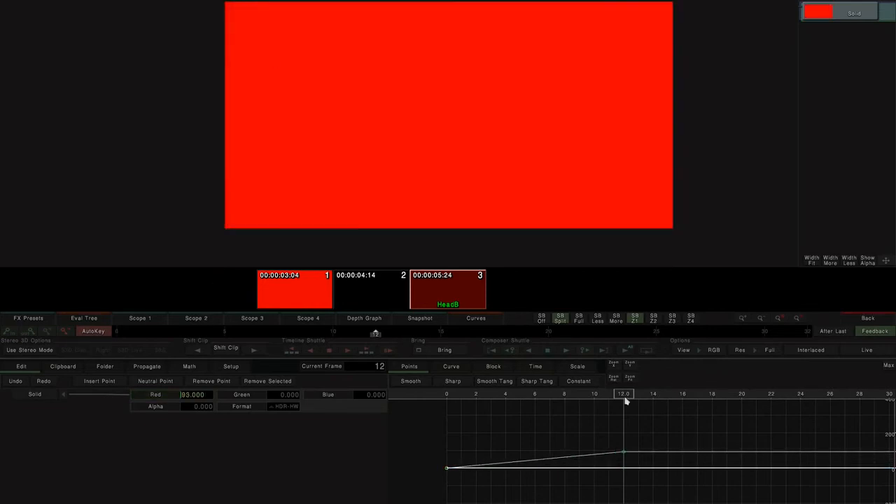
- Move to frame 24 and set a lower Red keyframe there, then scrub back to frame 10
left_click_drag(623, 397, 801, 397)
left_click_drag(209, 398, 1, 408)
left_click_drag(201, 399, 225, 421)
left_click_drag(800, 394, 594, 394)
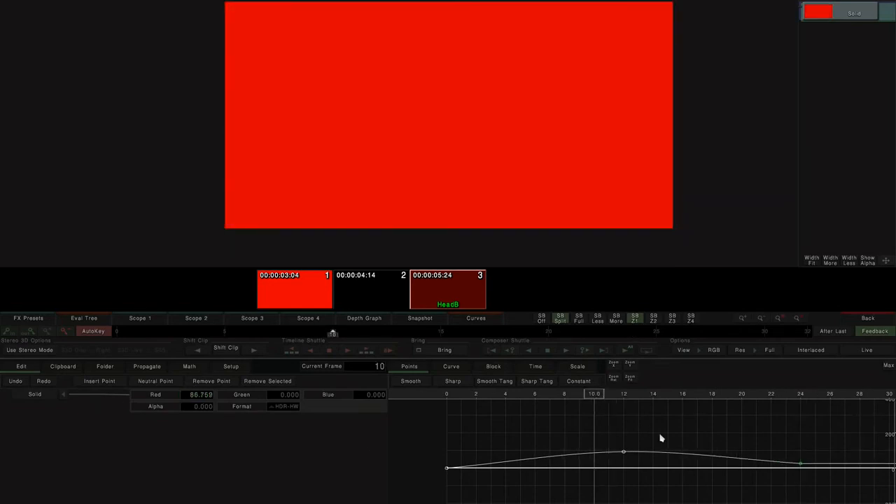
- Fit the Red curve in view, select its key at frame 12 and adjust that key's tangent handles
left_click(179, 397)
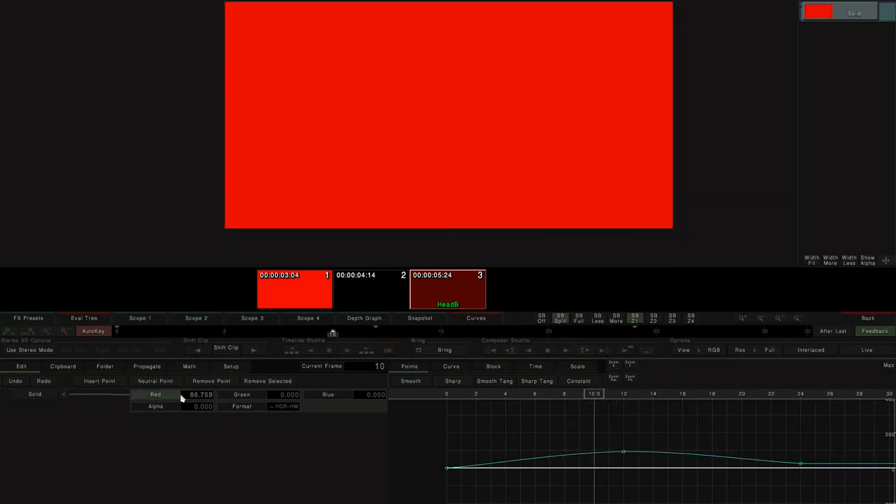
left_click(626, 381)
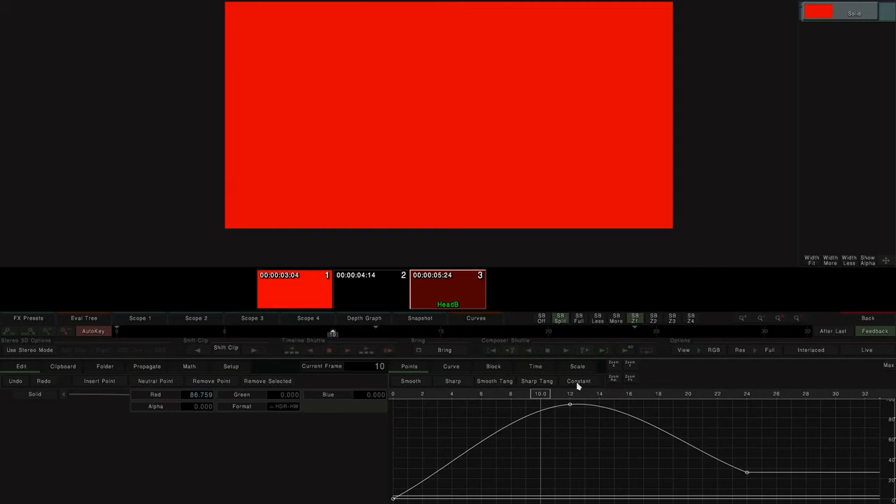
left_click(569, 405)
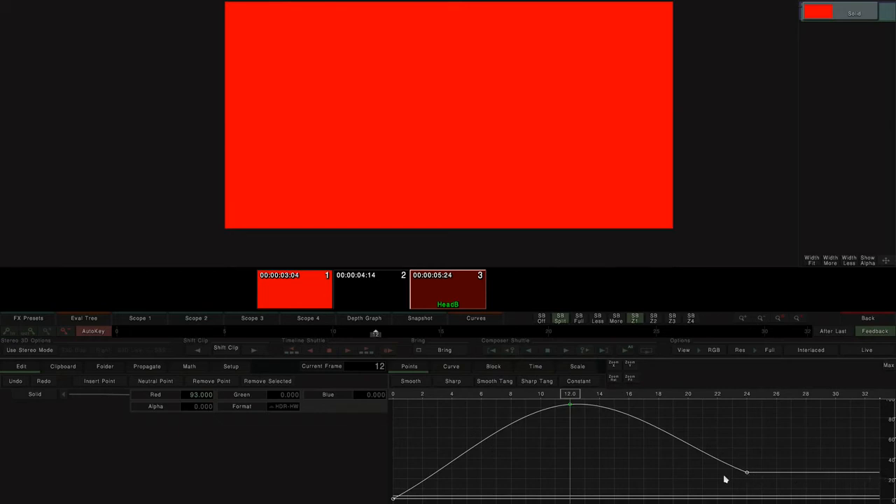
mouse_move(604, 447)
left_mouse_down()
mouse_move(560, 422)
mouse_move(595, 432)
mouse_move(607, 455)
left_mouse_up()
left_click(607, 428)
left_click_drag(609, 440, 566, 418)
- Switch the frame-12 key between Smooth, Sharp and Smooth Tang interpolation, scrubbing frames to compare
left_click(413, 383)
left_click(413, 383)
left_click(452, 381)
left_click(492, 382)
left_click_drag(593, 426, 671, 434)
left_click(581, 423)
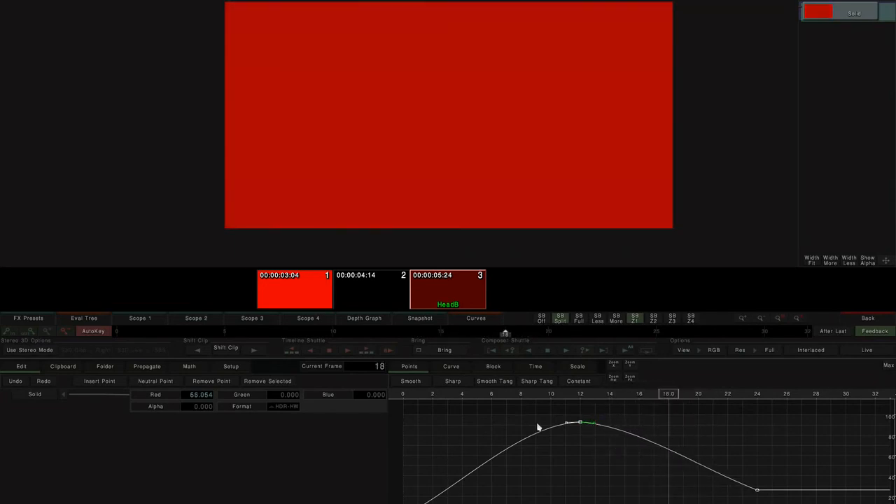
left_click_drag(582, 395, 576, 383)
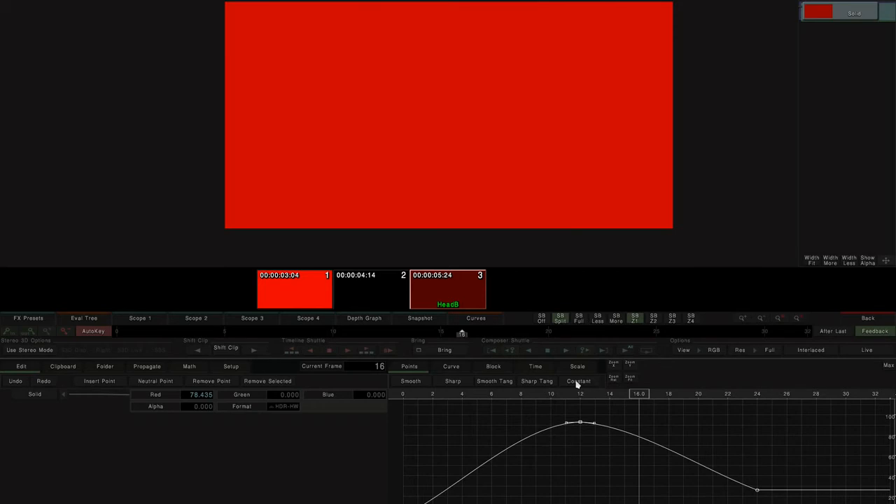
- Delete the Red parameter's animation and set Red to a constant 75 at frame 6
left_click(153, 394)
key("Delete")
left_click(629, 365)
left_click_drag(640, 395, 492, 394)
left_click_drag(208, 398, 530, 257)
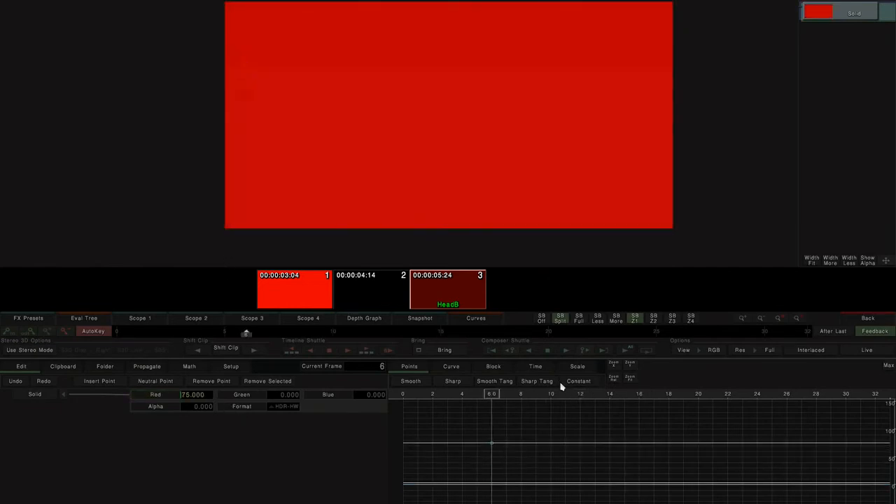
- At frame 12, drag the Red curve down to add a lower key
left_click_drag(492, 395, 578, 397)
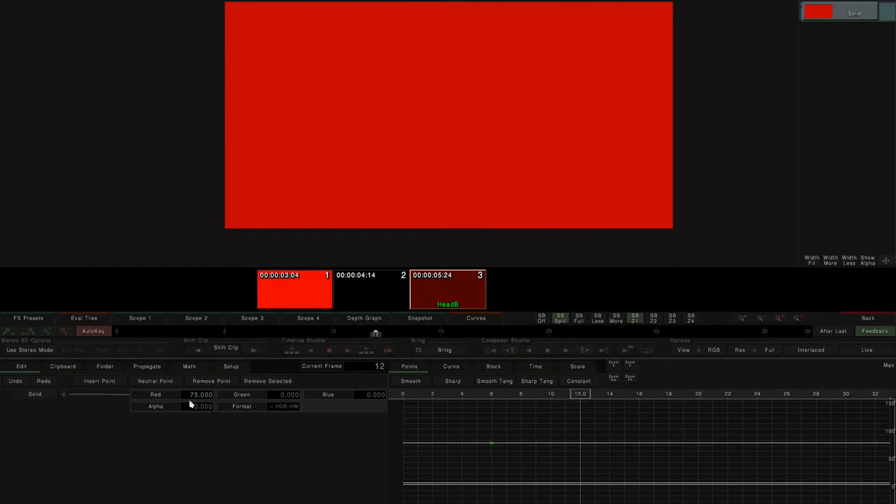
left_click(159, 398)
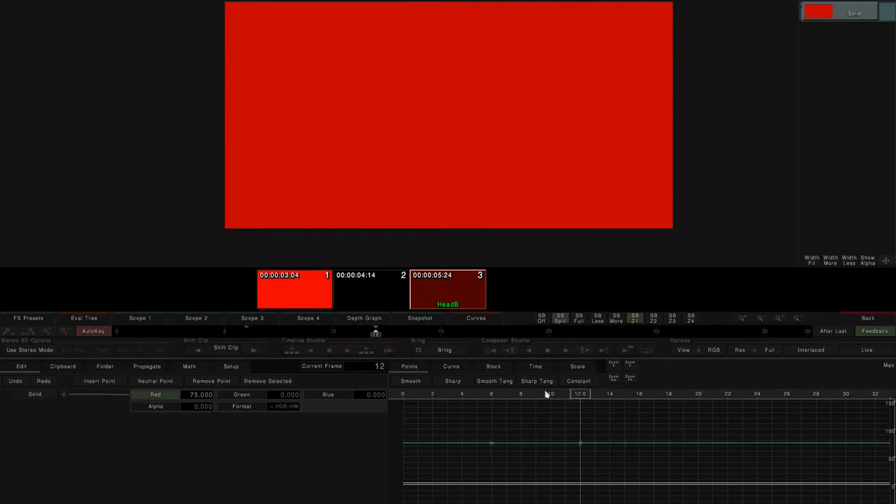
left_click(584, 387)
left_click(210, 398)
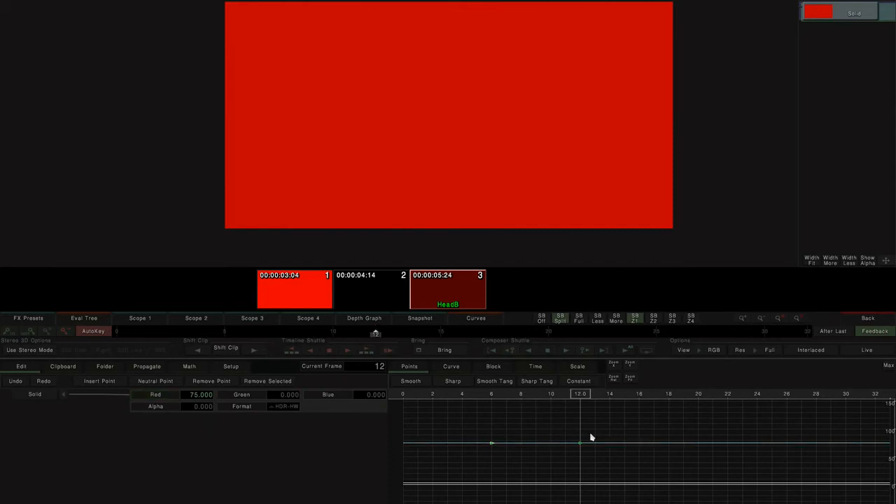
left_click_drag(581, 446, 580, 471)
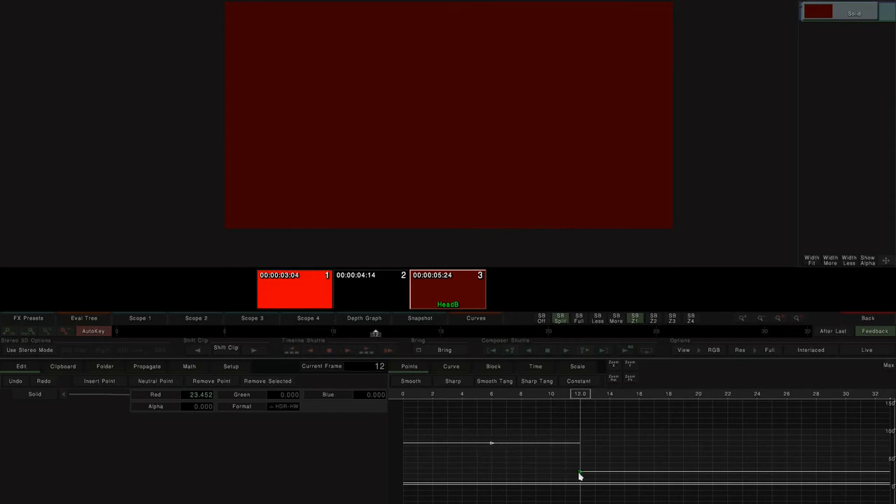
mouse_move(585, 396)
left_mouse_down()
mouse_move(565, 396)
mouse_move(609, 396)
mouse_move(561, 399)
mouse_move(580, 396)
left_mouse_up()
- Undo the last three changes to restore the original Red curve
key("ctrl+z")
key("ctrl+z")
key("ctrl+z")
key("ctrl+z")
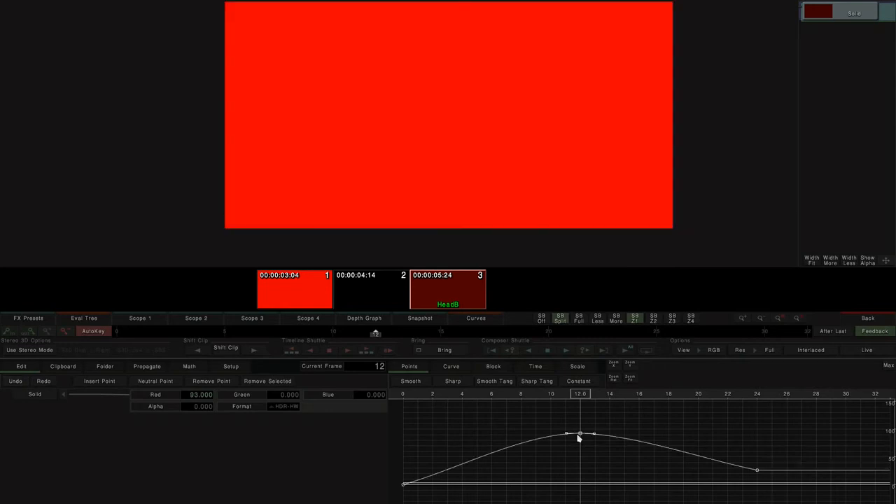
- Select the Red curve in Curve mode, hide it and reveal it again
left_click(453, 367)
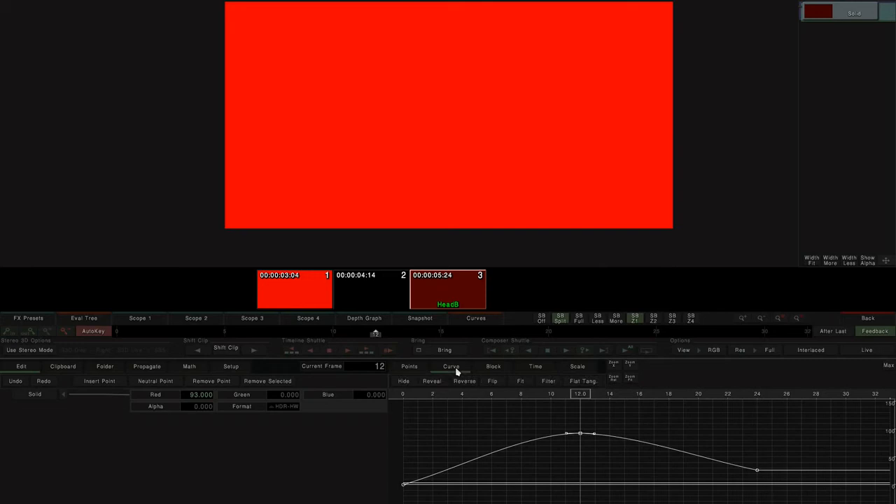
left_click(157, 395)
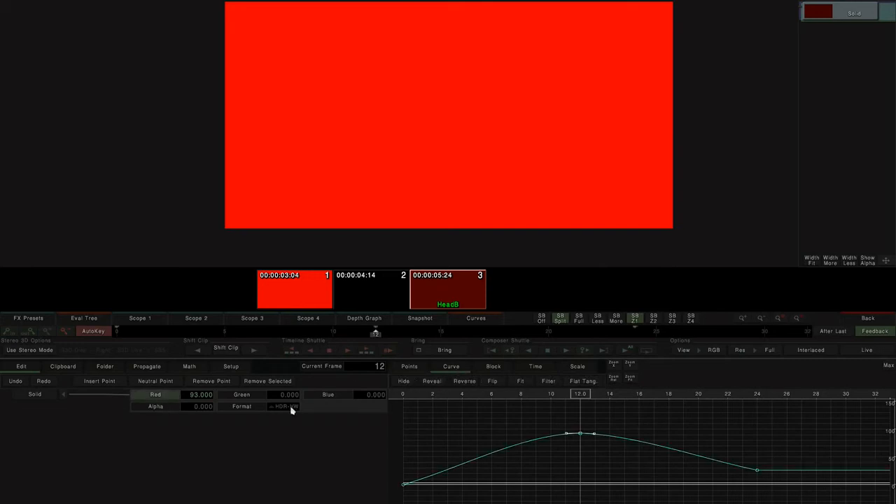
left_click(404, 382)
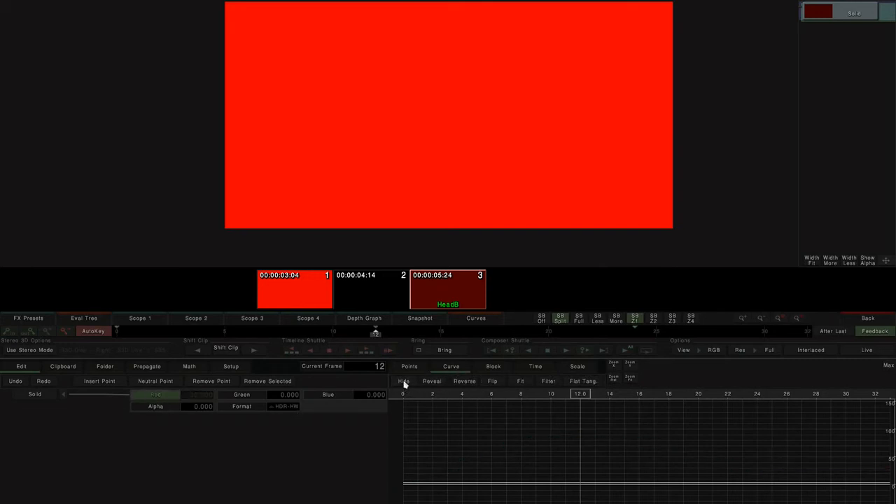
left_click(434, 384)
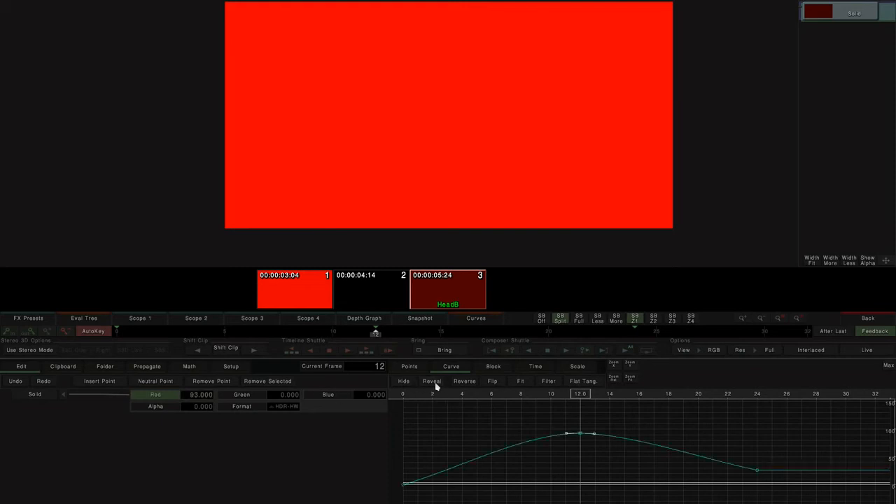
- Reverse the Red curve and reverse it back, then flip it and flip it back
left_click(465, 383)
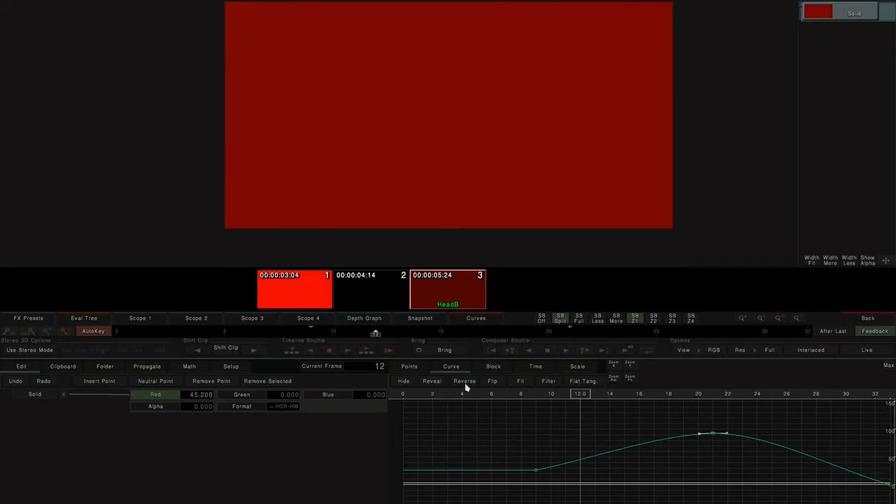
left_click(465, 383)
left_click(493, 383)
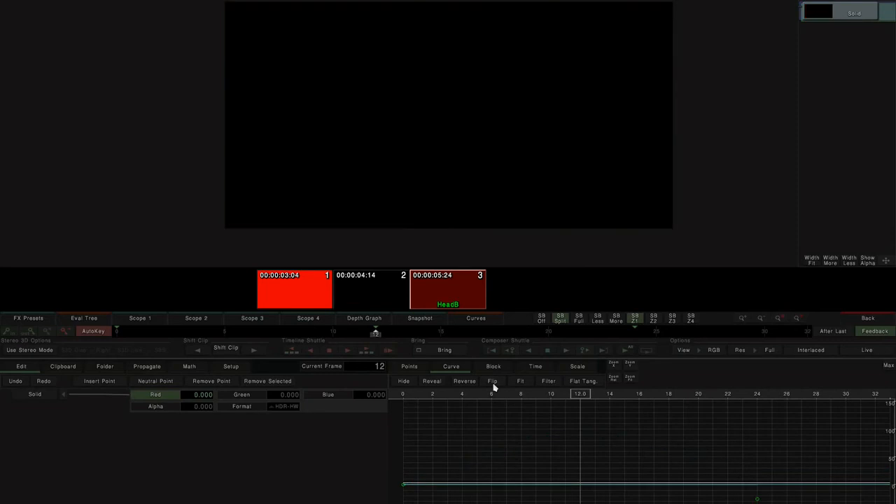
left_click(493, 382)
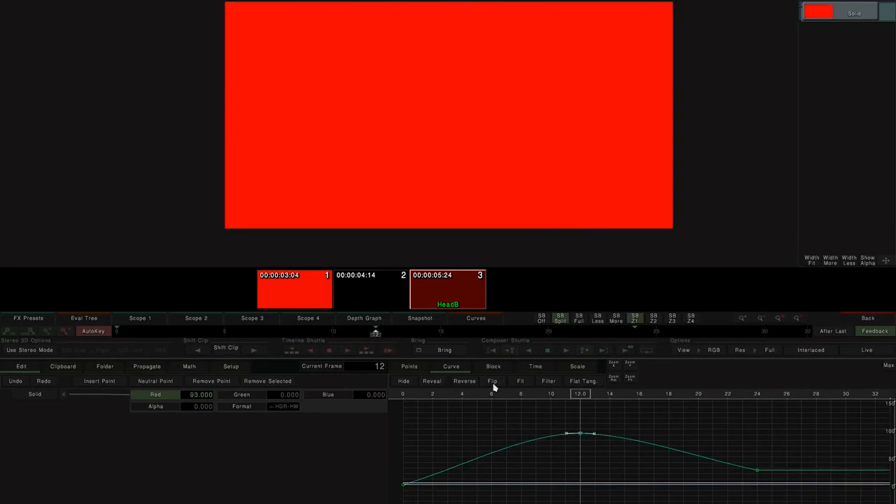
- Flip the Red curve and drag its frame-12 key up to about 7
left_click(493, 383)
left_click(630, 364)
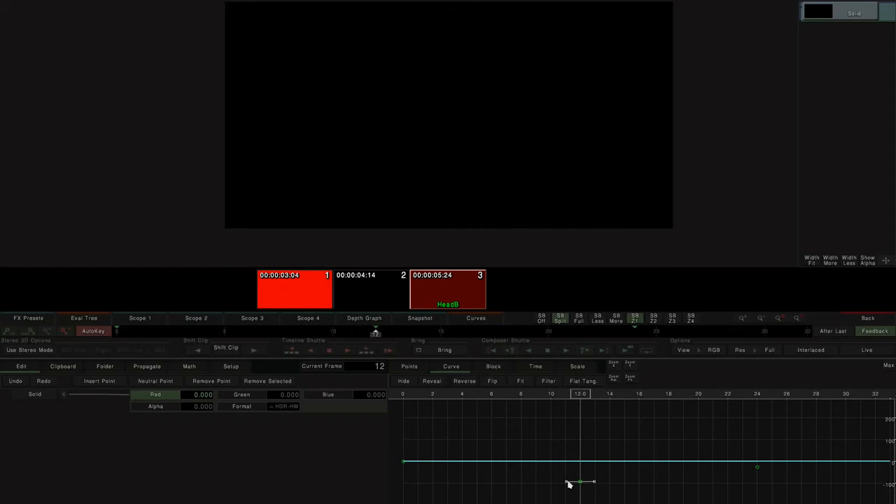
left_click_drag(581, 482, 586, 456)
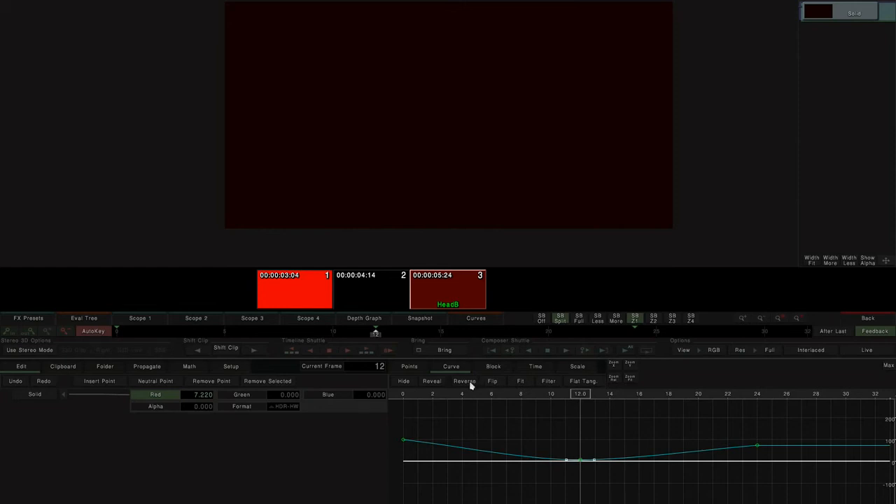
- Flip the Red curve back and raise its frame-12 key to about 99
left_click(495, 383)
left_click_drag(582, 461, 588, 434)
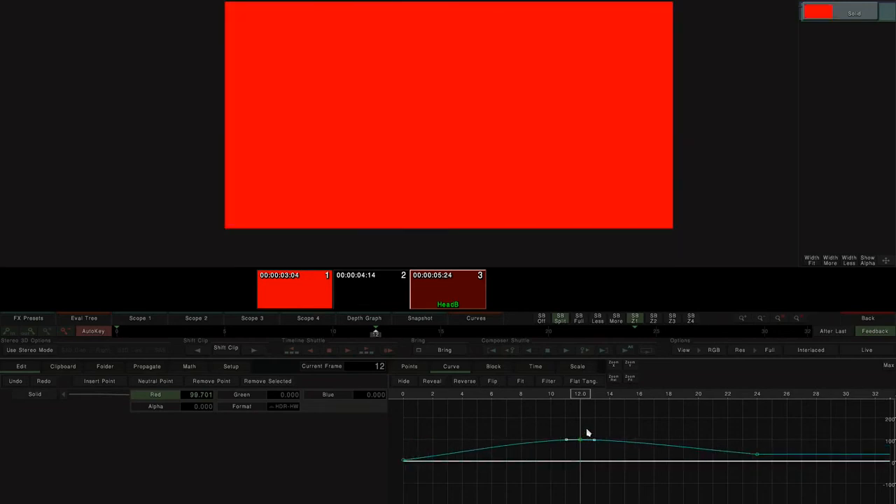
- Apply Fit to the Red curve, then select its frame-24 key and apply Fit again
left_click(520, 382)
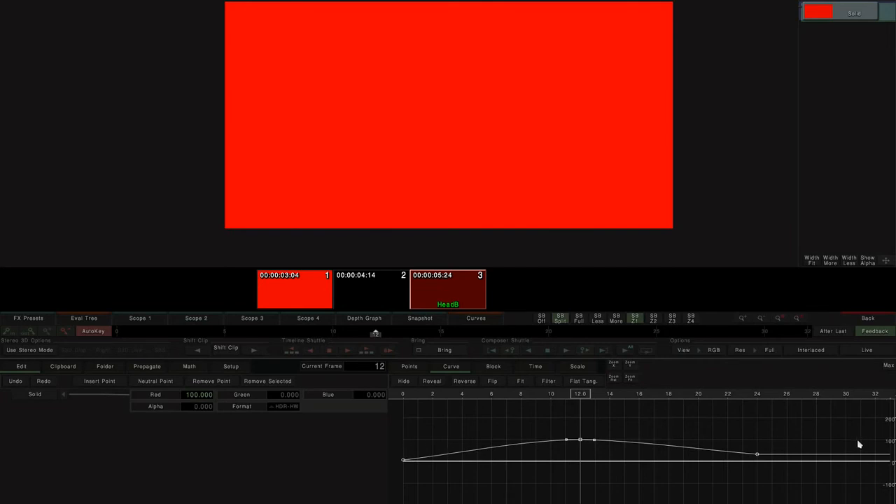
left_click(758, 457)
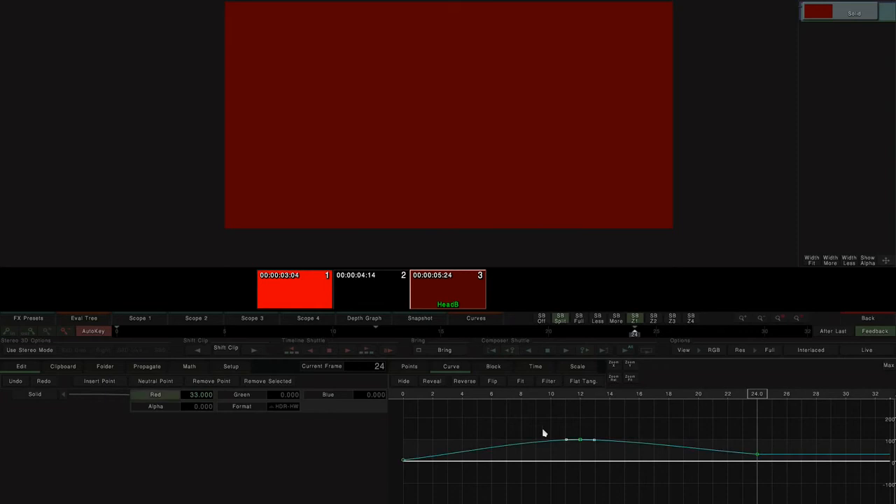
left_click(521, 382)
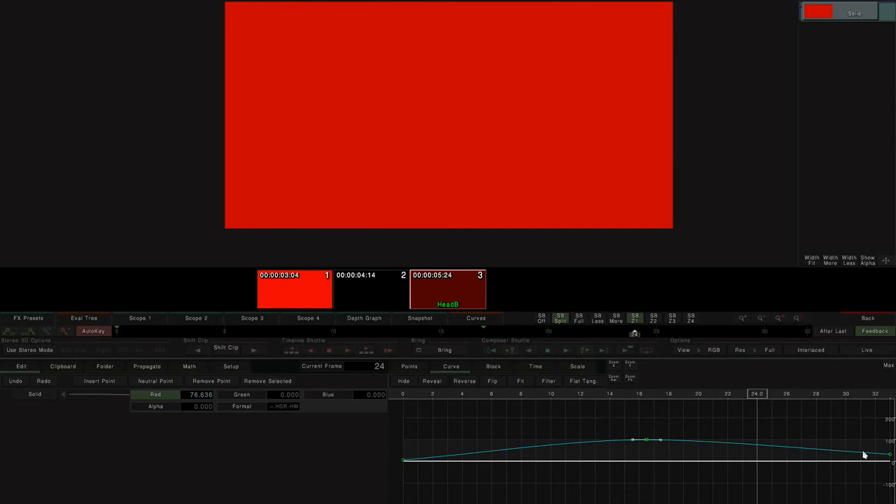
- Apply Filter to the Red curve and undo it
left_click(548, 381)
key("ctrl+z")
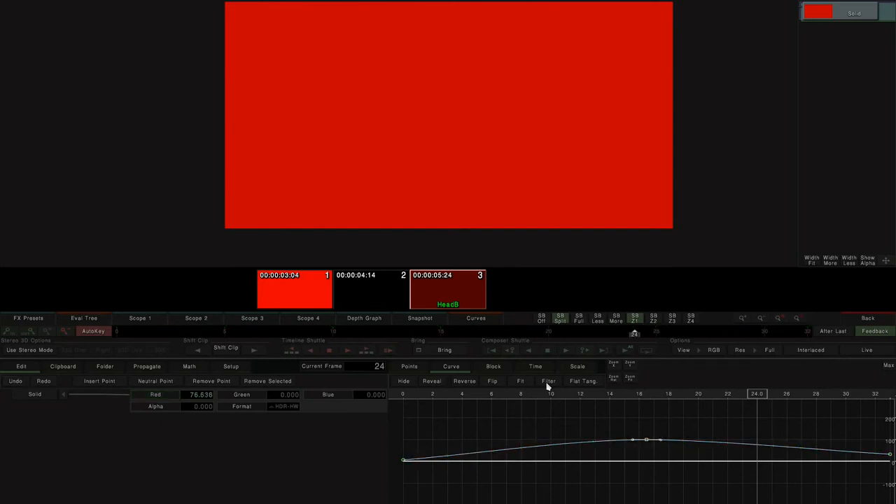
- Select the Red curve's last key and give it a flat tangent
left_click_drag(724, 440, 595, 429)
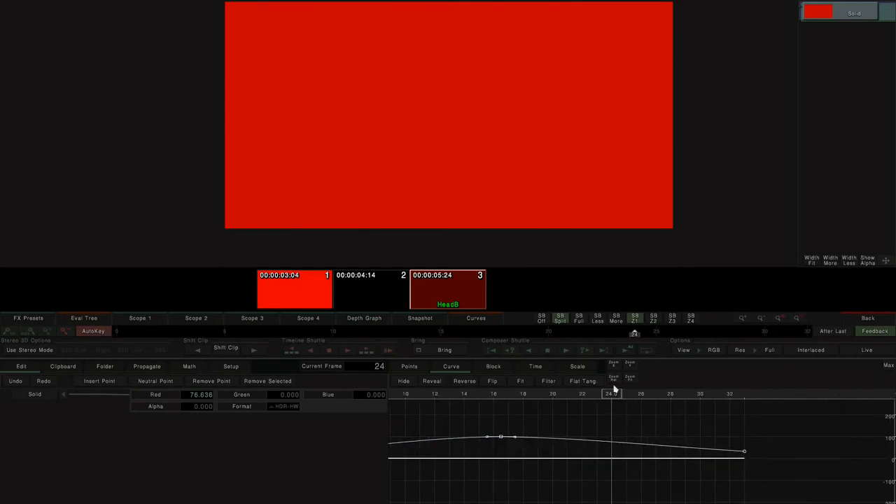
left_click_drag(632, 366, 627, 425)
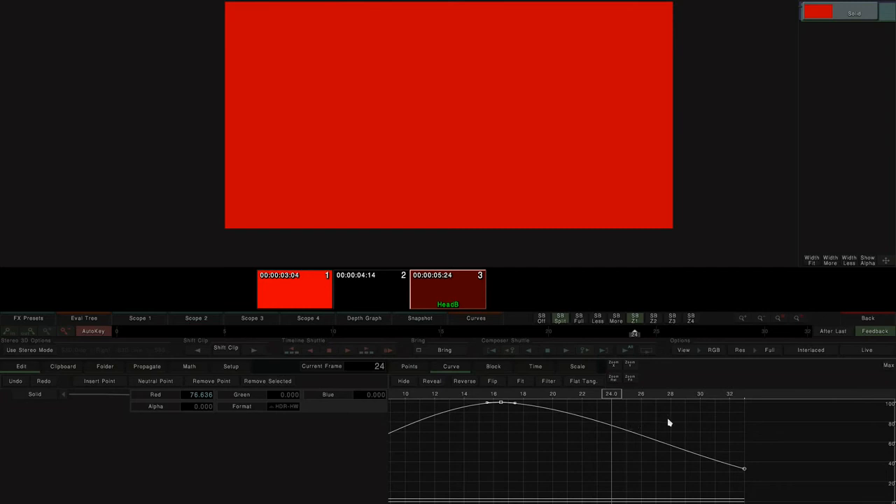
left_click_drag(685, 419, 774, 485)
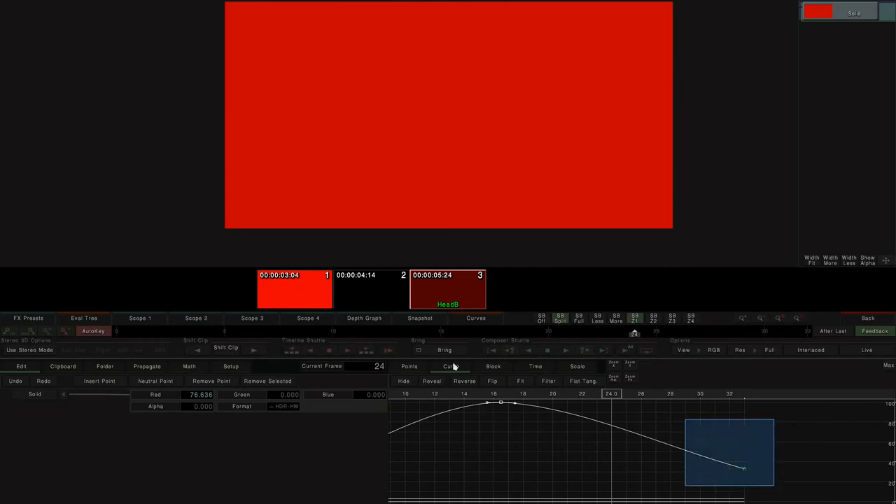
left_click(410, 367)
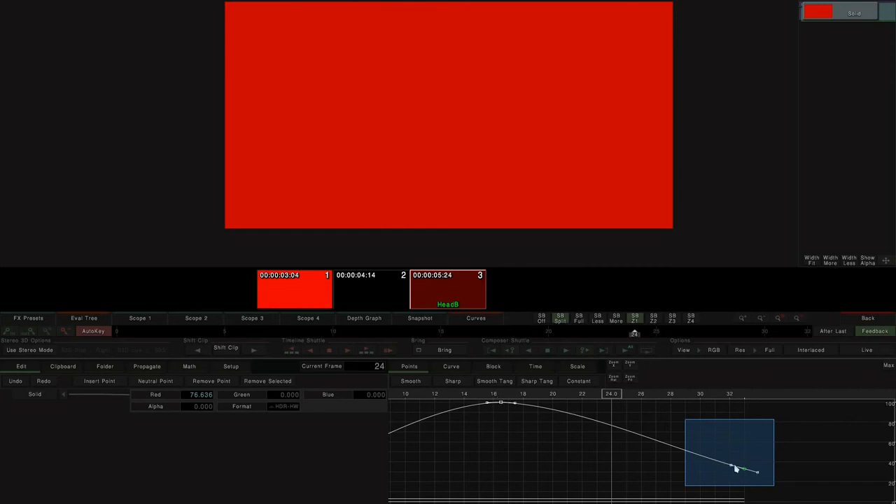
left_click(456, 369)
left_click(579, 383)
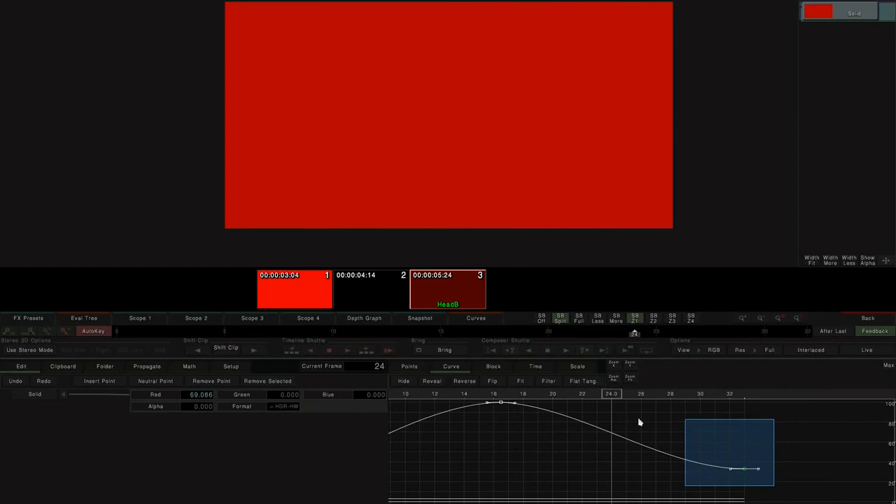
- Try duplicating a block of the Red curve's keys from frame 0 to 20 and moving it, then undo both changes
left_click_drag(560, 428, 648, 428)
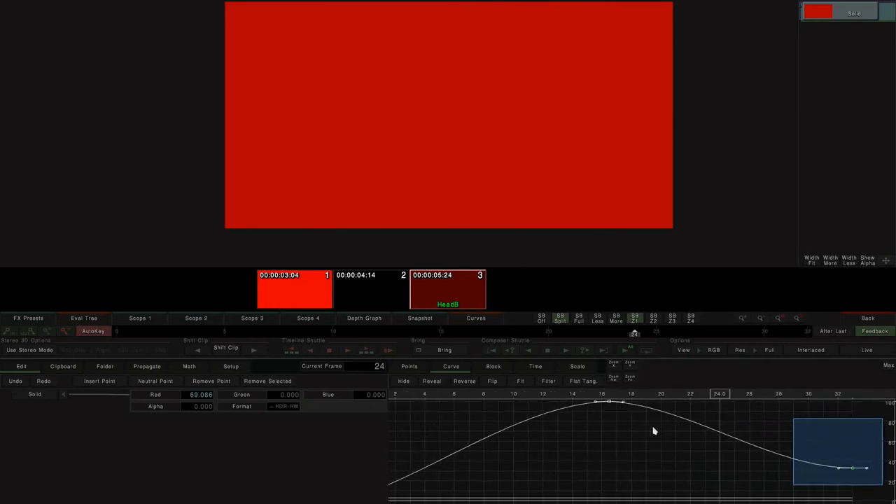
mouse_move(629, 369)
left_mouse_down()
mouse_move(606, 380)
mouse_move(614, 368)
left_mouse_up()
left_click(557, 450)
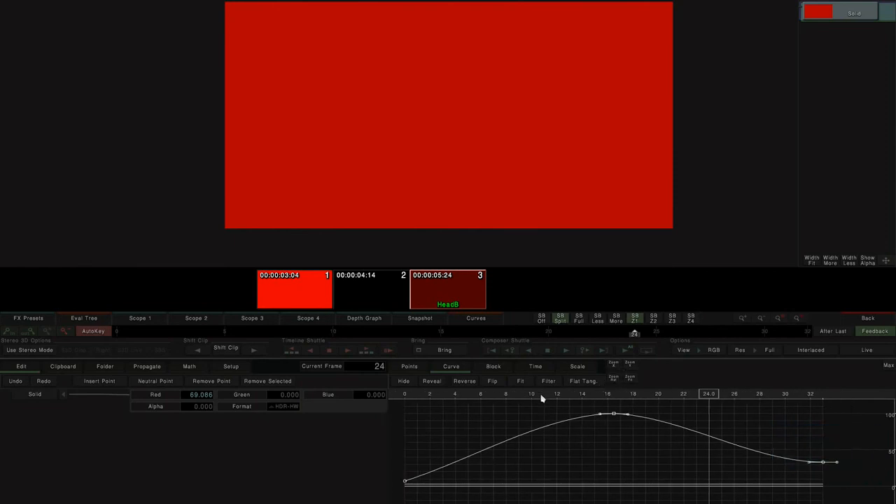
left_click(493, 367)
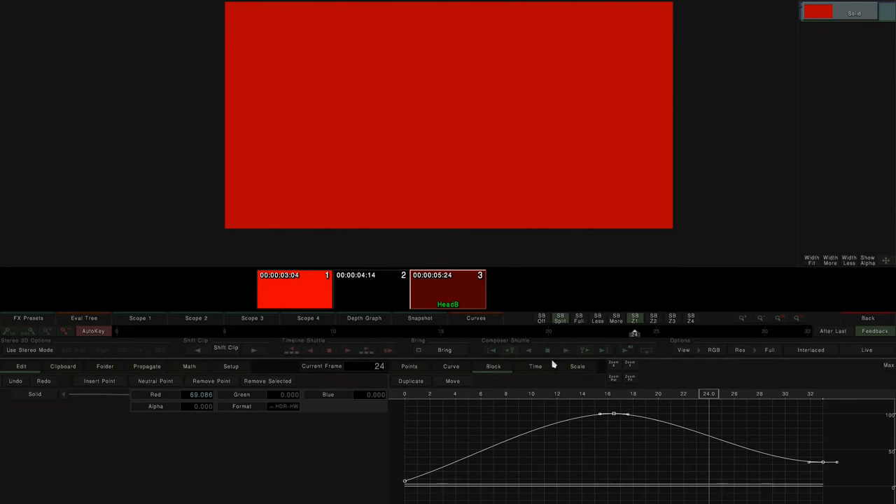
left_click_drag(657, 484, 401, 411)
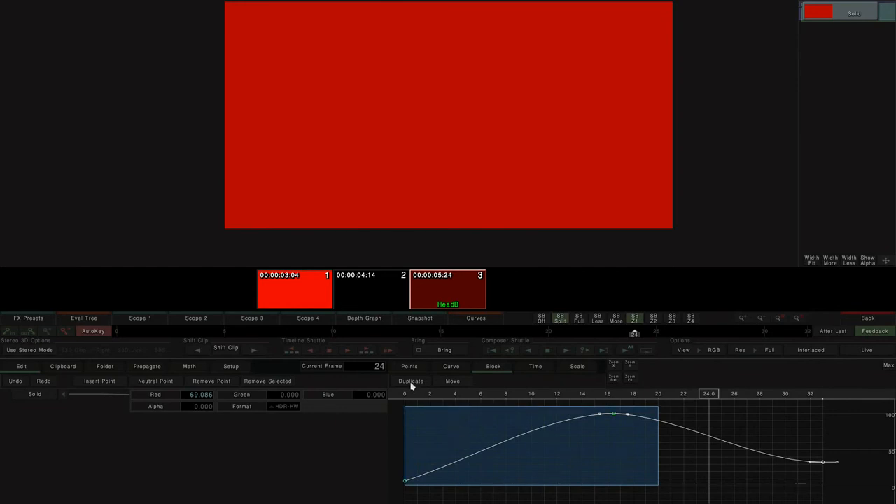
left_click(411, 383)
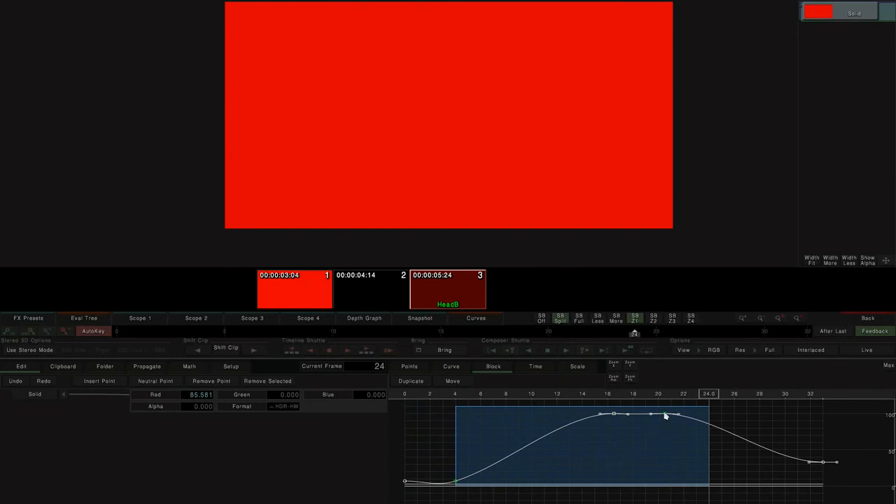
mouse_move(667, 417)
left_mouse_down()
mouse_move(682, 399)
mouse_move(630, 410)
mouse_move(725, 408)
mouse_move(667, 416)
mouse_move(682, 417)
left_mouse_up()
left_click(673, 440)
key("ctrl+z")
key("ctrl+z")
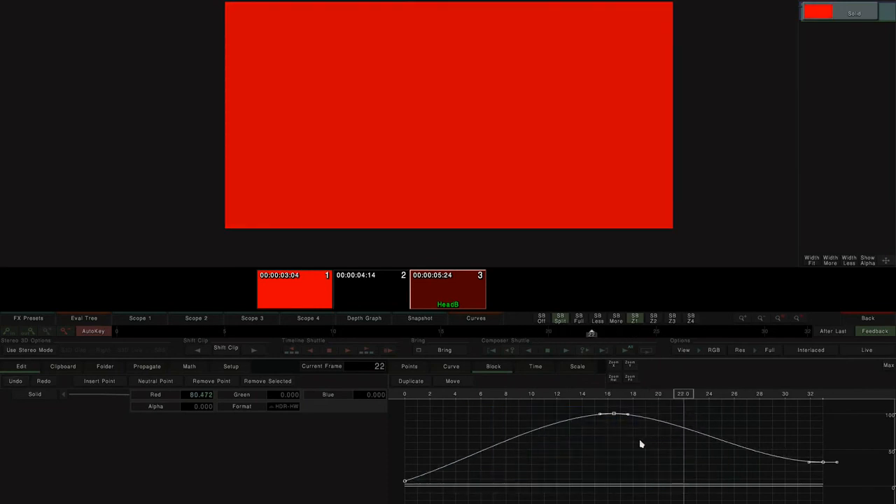
- Select the Red curve and scale it upward slightly with the curve scaling tools
left_click_drag(590, 413, 848, 473)
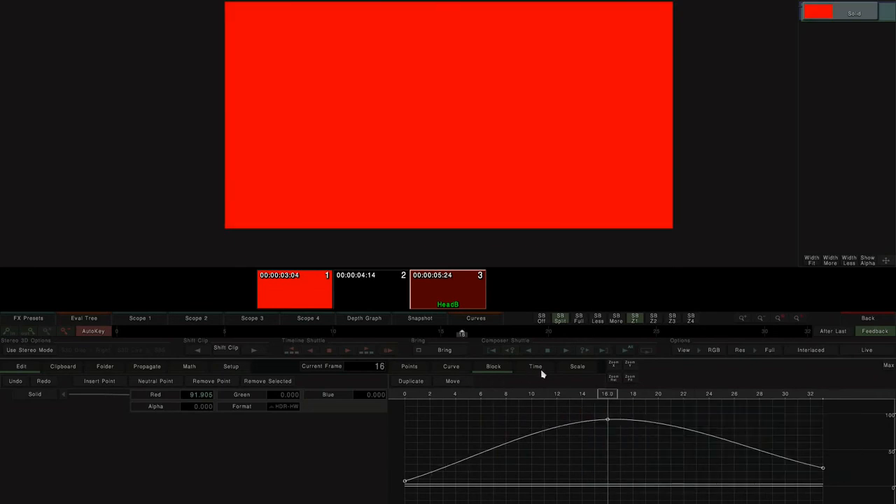
left_click(539, 370)
left_click(587, 369)
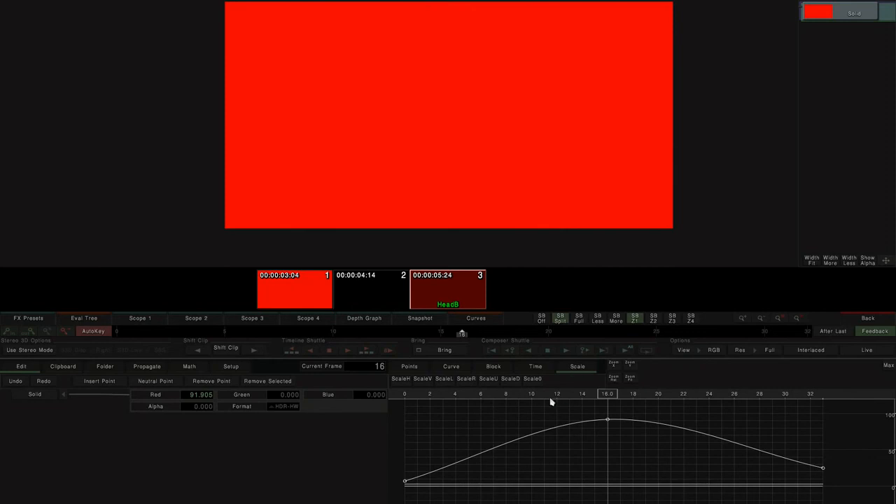
left_click(160, 398)
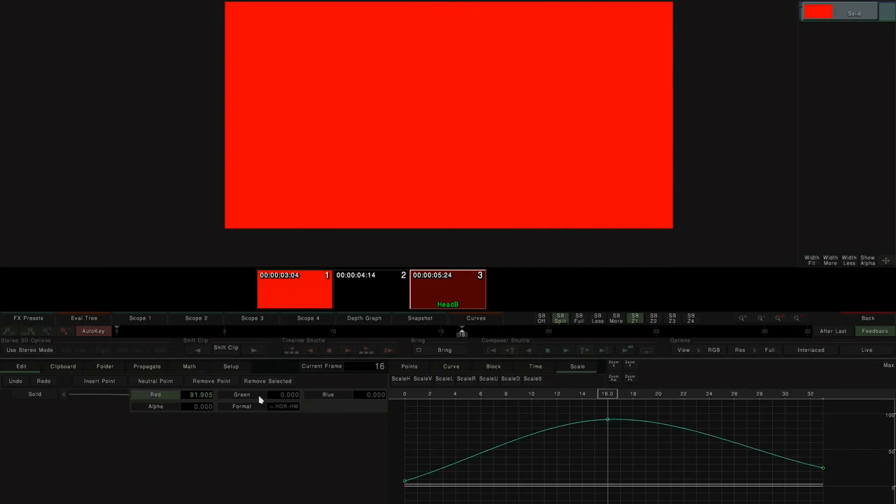
left_click_drag(399, 382, 442, 386)
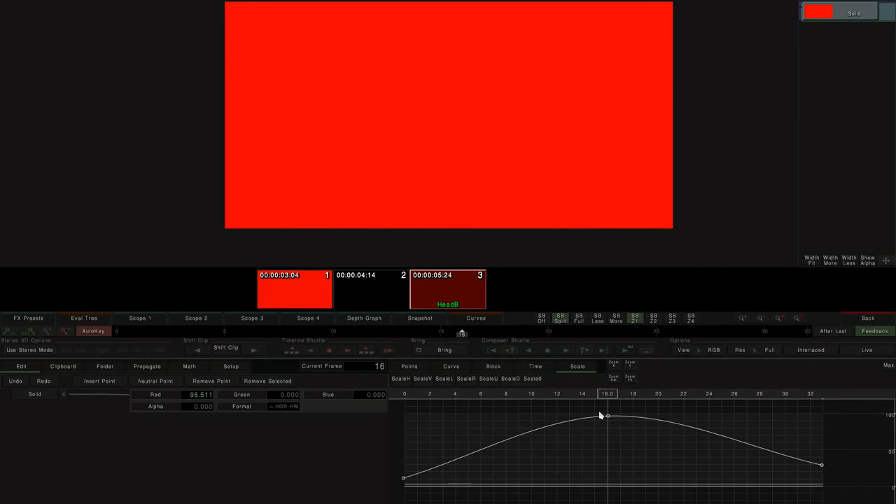
- Select the Red curve's section from frame 16 to 32 and reshape it with a lower key near frame 20
left_click_drag(605, 411, 826, 494)
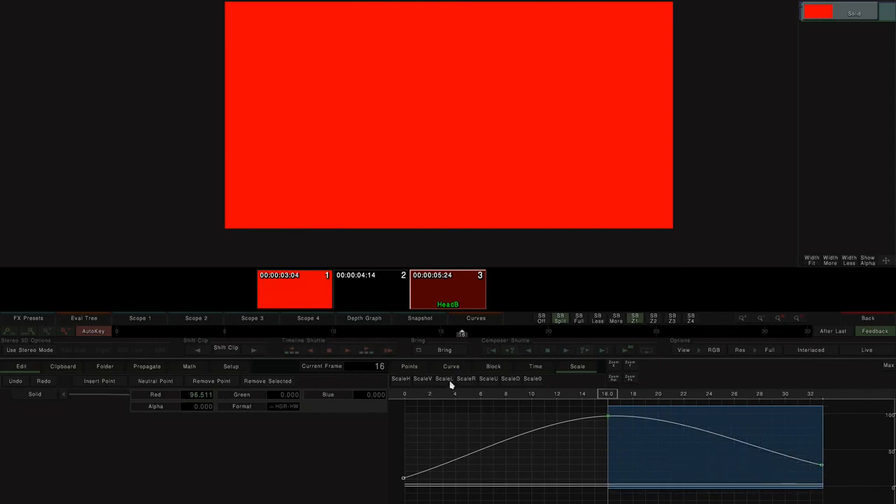
mouse_move(448, 383)
left_mouse_down()
mouse_move(390, 383)
mouse_move(464, 382)
mouse_move(382, 383)
mouse_move(471, 383)
mouse_move(356, 385)
mouse_move(448, 384)
left_mouse_up()
left_click(675, 449)
mouse_move(610, 397)
left_mouse_down()
mouse_move(664, 396)
mouse_move(656, 445)
left_mouse_up()
- Go to frame 27 and raise the Red curve's key there to about 70
left_click(158, 398)
left_click_drag(659, 393, 746, 393)
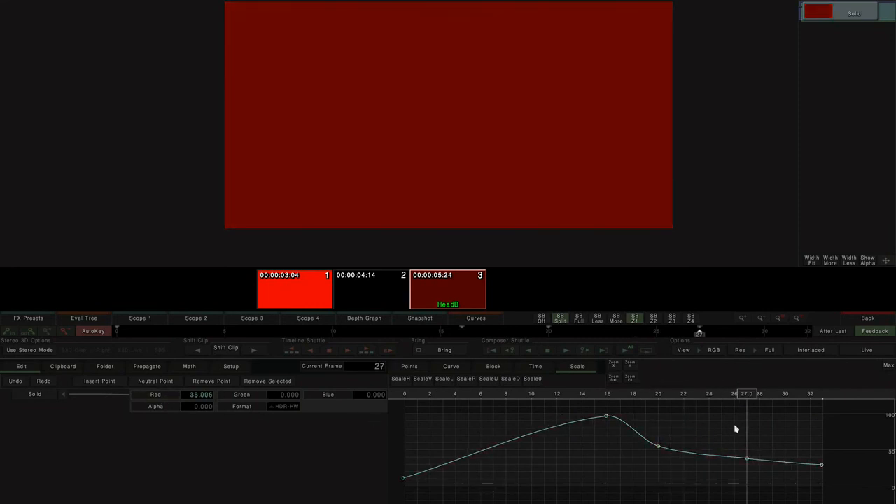
left_click_drag(748, 462, 754, 436)
- Select the Red curve's frames 16 to 32 and scale that section down, checking it in a maximized graph
left_click_drag(608, 408, 827, 492)
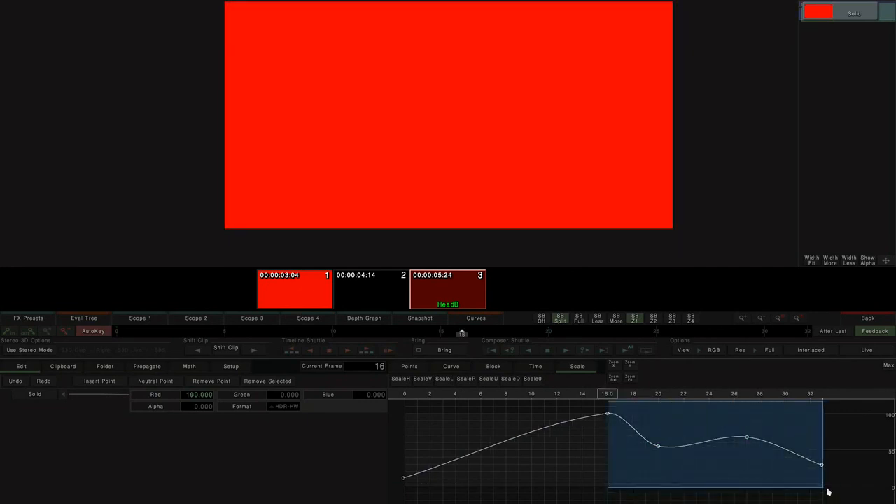
left_click_drag(444, 385, 344, 394)
left_click_drag(511, 379, 531, 384)
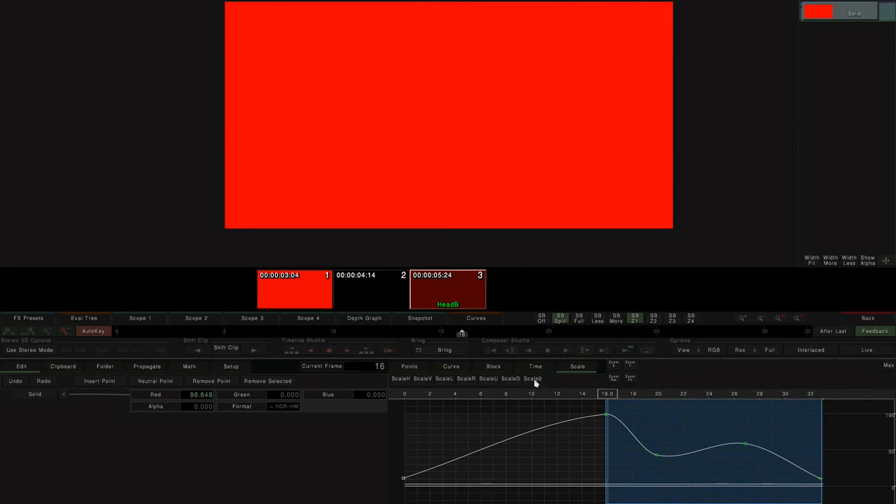
left_click(889, 367)
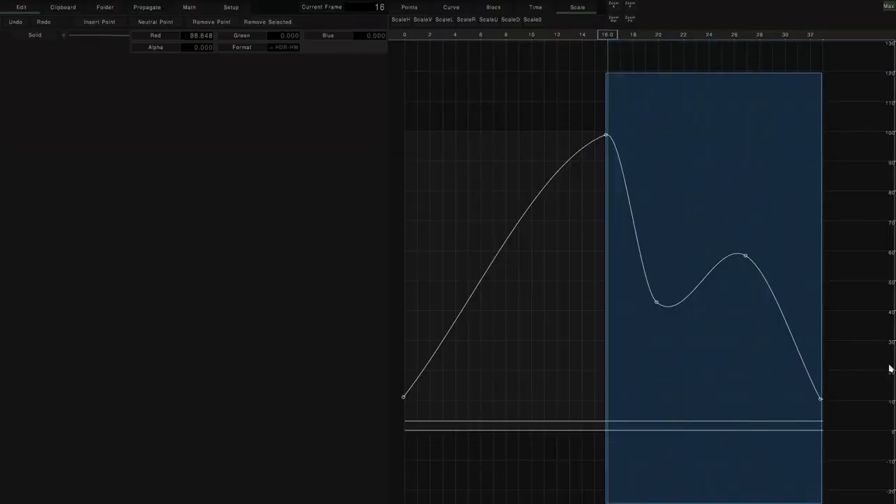
left_click(889, 5)
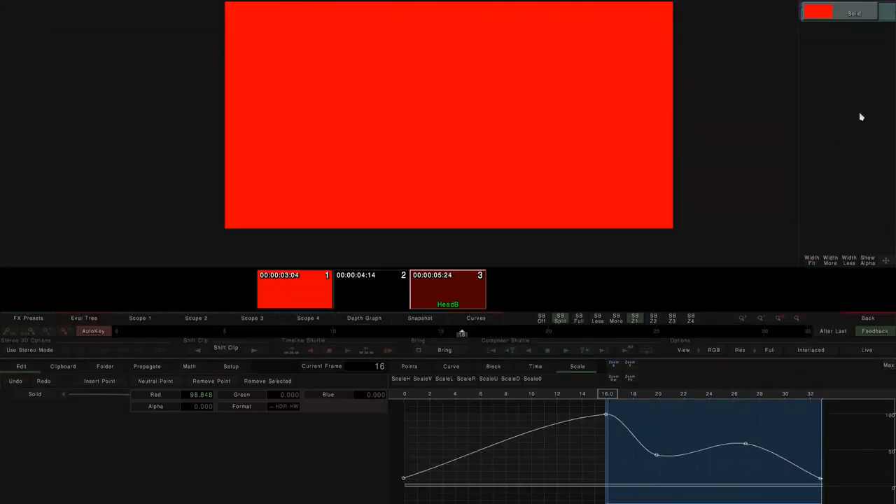
left_click(707, 437)
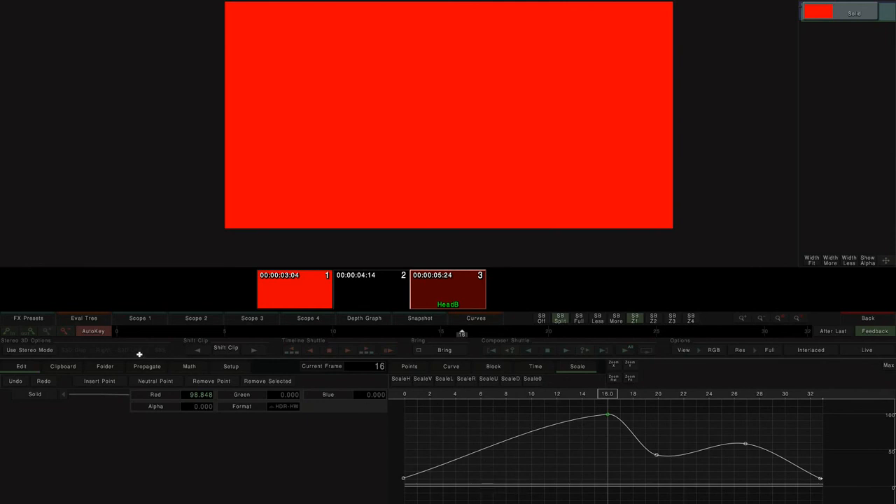
- Move the Red curve's peak key from frame 16 to frame 10
left_click(145, 398)
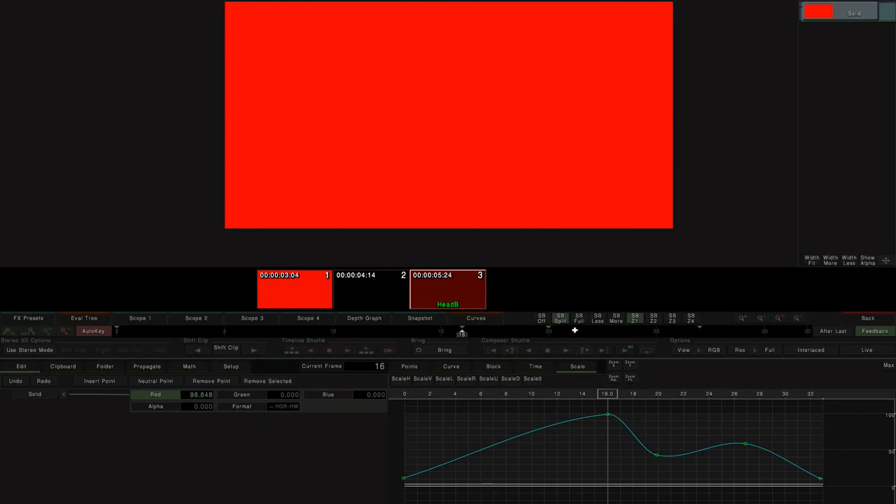
left_click_drag(461, 335, 334, 342)
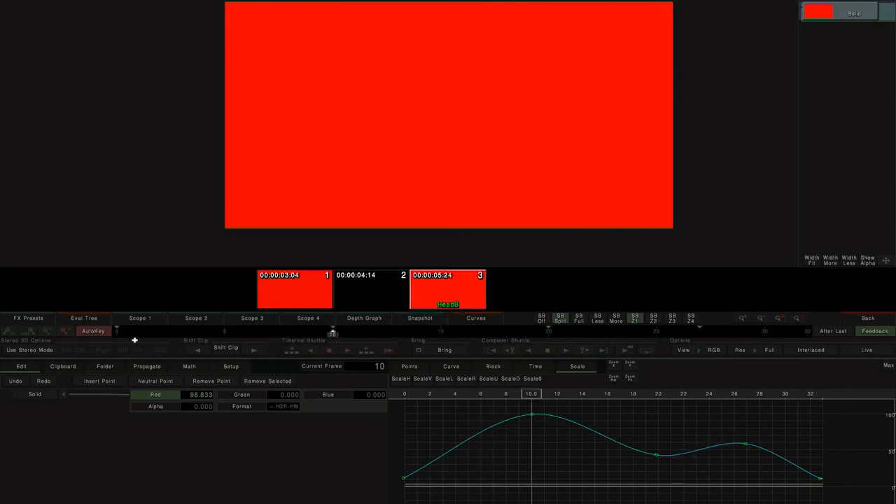
- Delete the Red curve's key at frame 10 and jump to the last frame, 32
left_click(66, 332)
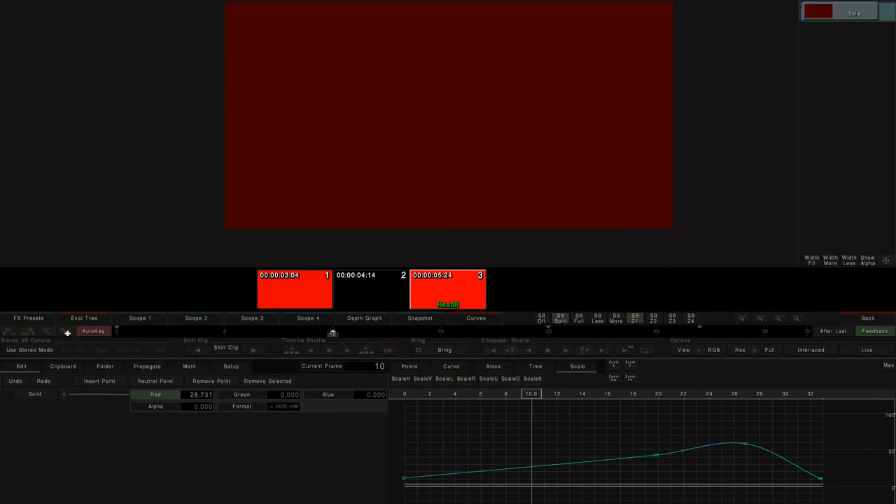
left_click(582, 350)
left_click(583, 350)
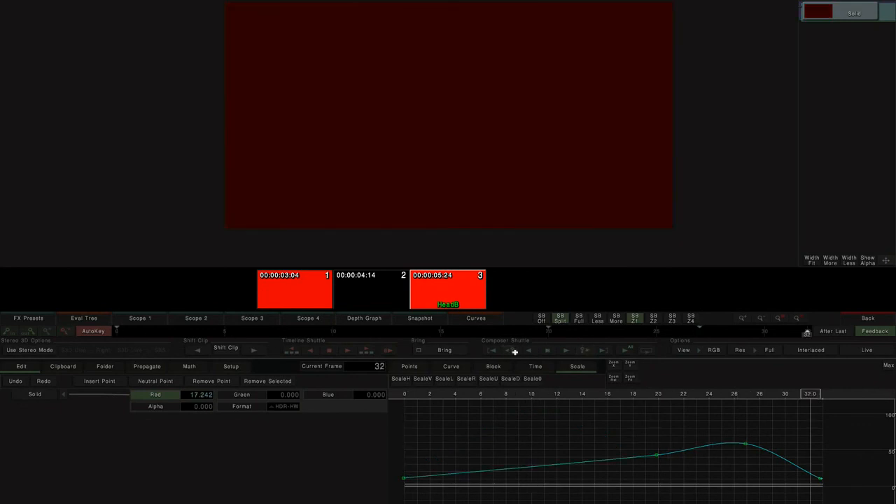